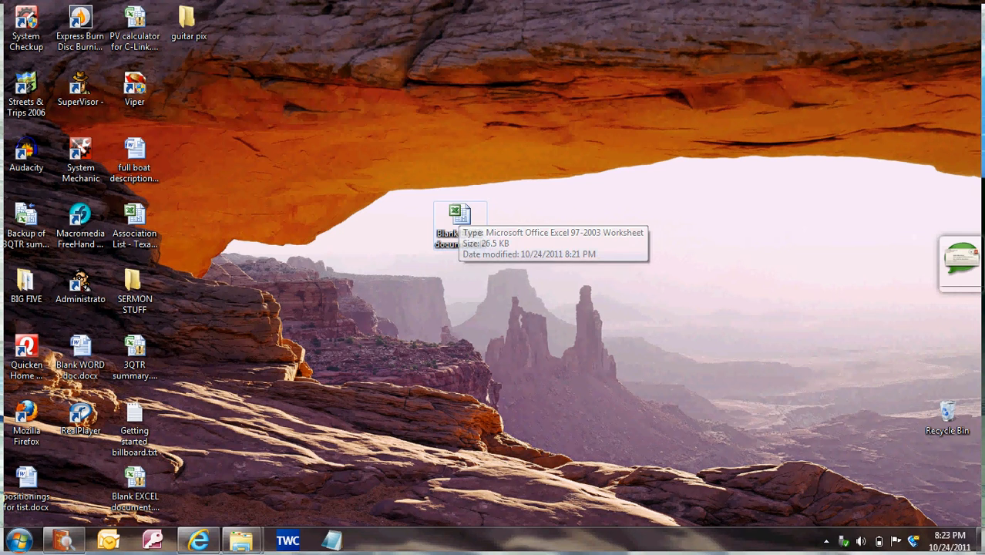
Open the Blank EXCEL document from the desktop and enter Genesis, Exodus, Psalms and proverbs in cells A1 through A4
{"action": "double_click", "coordinate": [458, 215]}
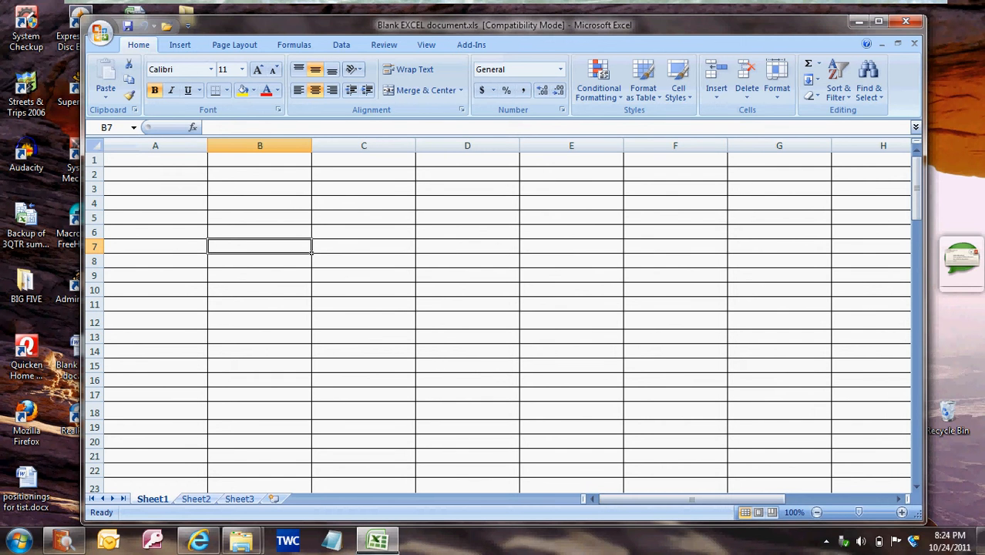
{"action": "left_click", "coordinate": [155, 160]}
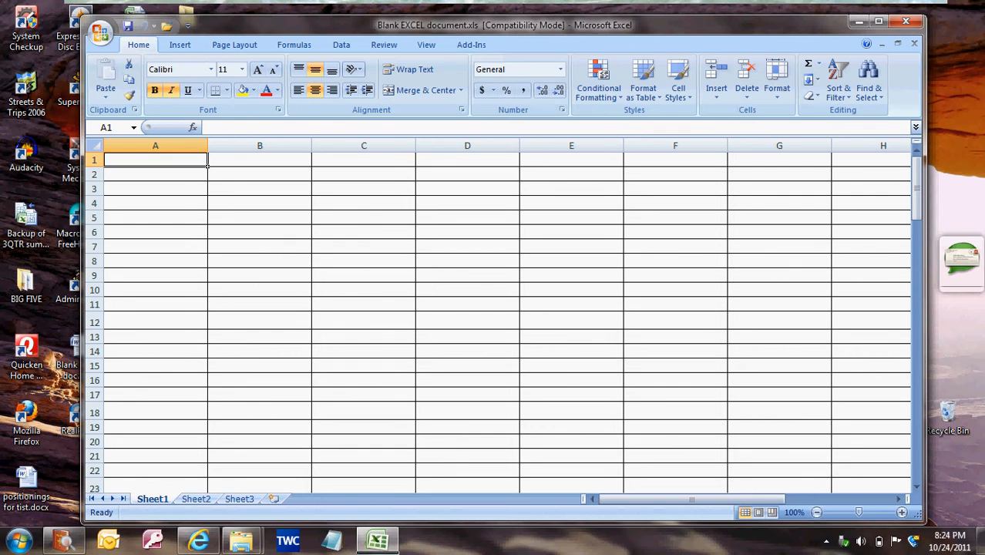
{"action": "type", "text": "Genesis"}
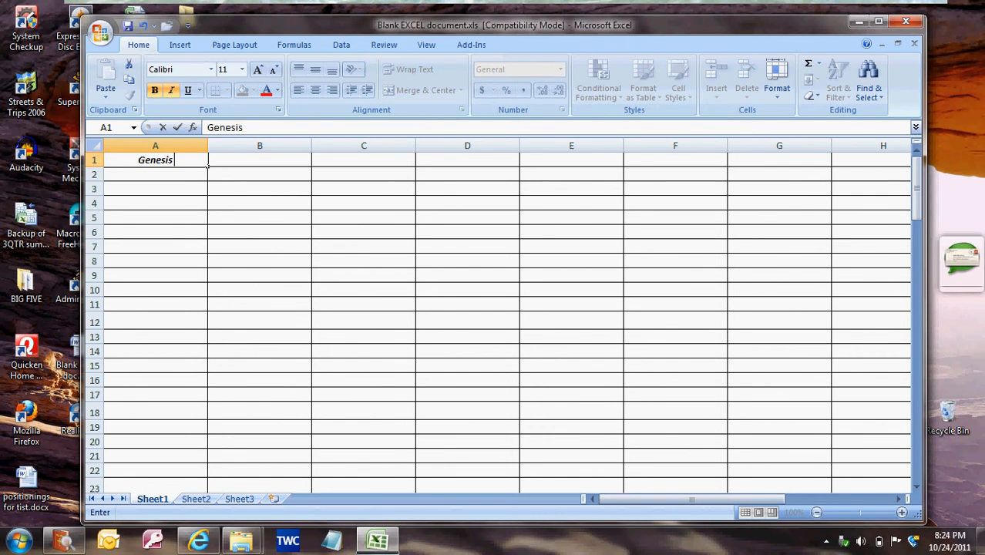
{"action": "key", "text": "Return"}
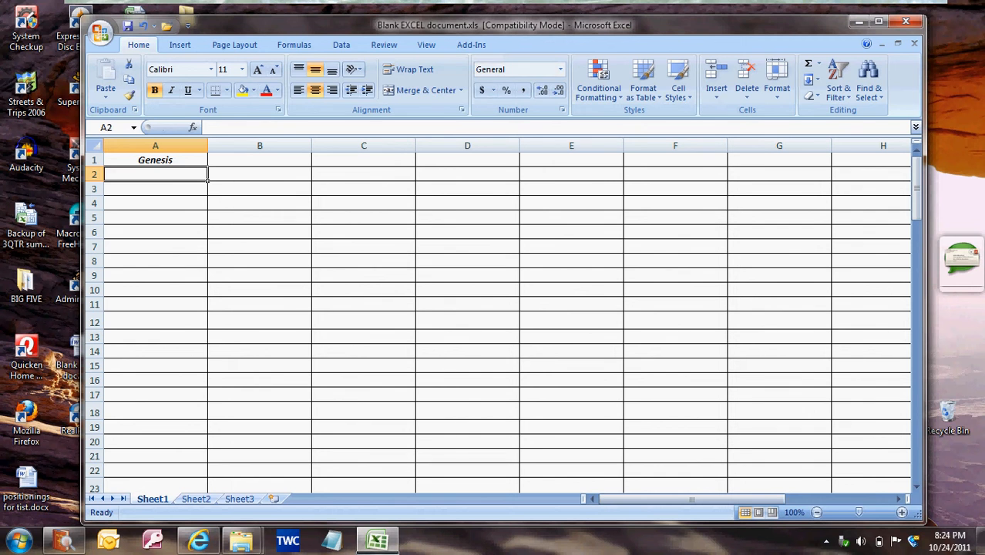
{"action": "type", "text": "Exo"}
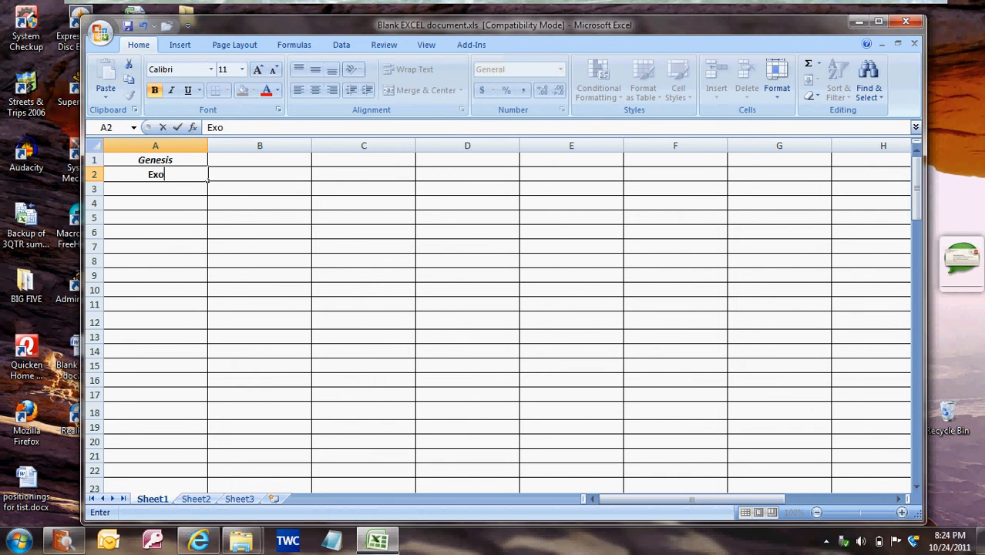
{"action": "type", "text": "dus"}
{"action": "key", "text": "Return"}
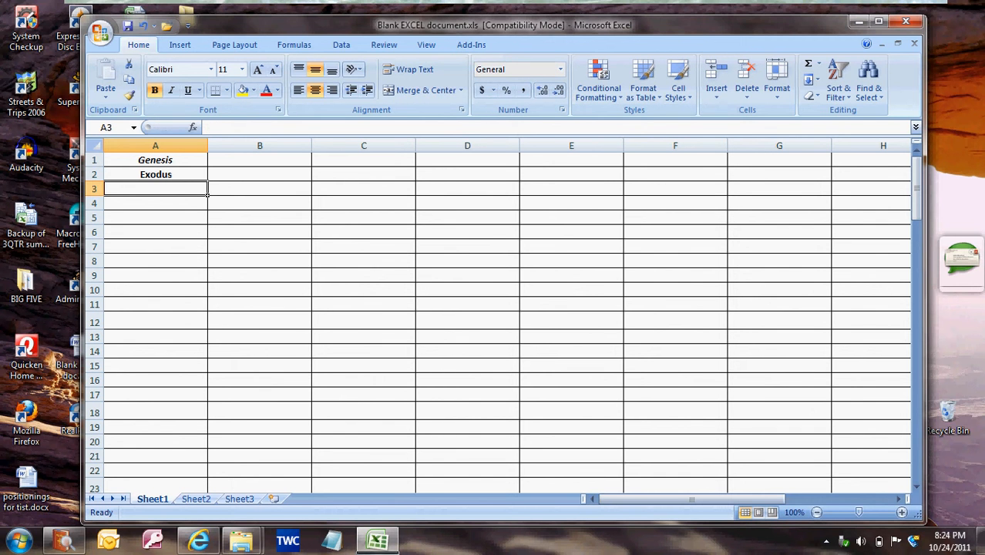
{"action": "type", "text": "Psalms"}
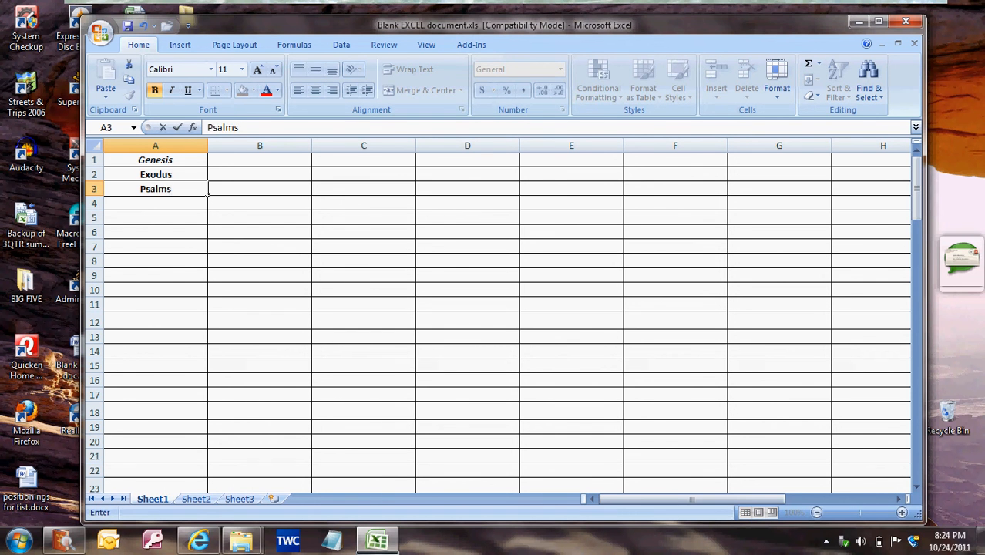
{"action": "key", "text": "Return"}
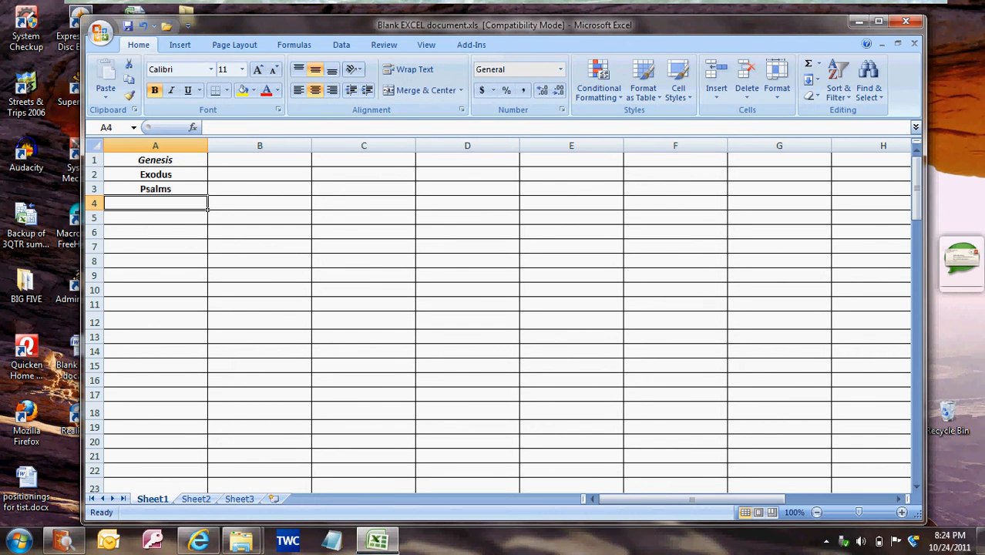
{"action": "type", "text": "proverbs"}
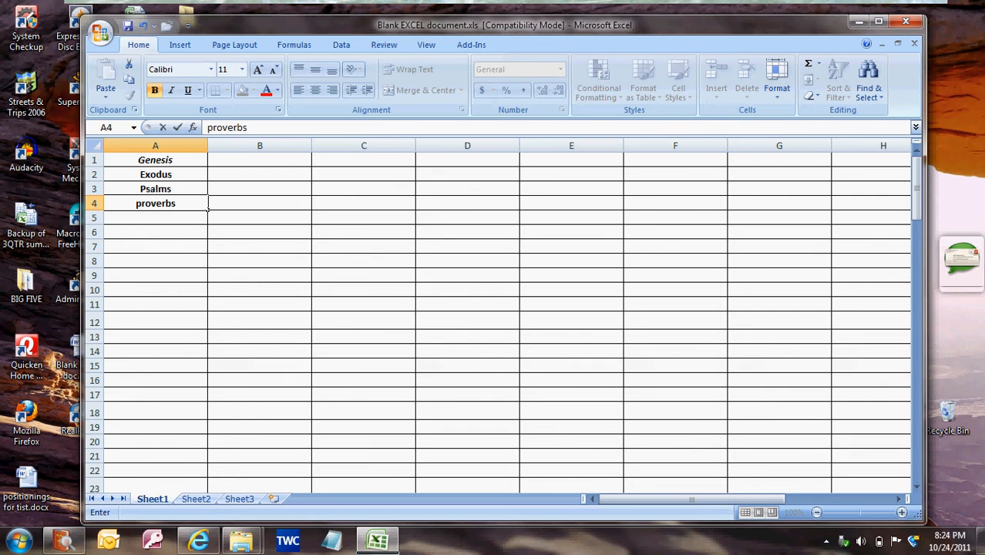
{"action": "key", "text": "Return"}
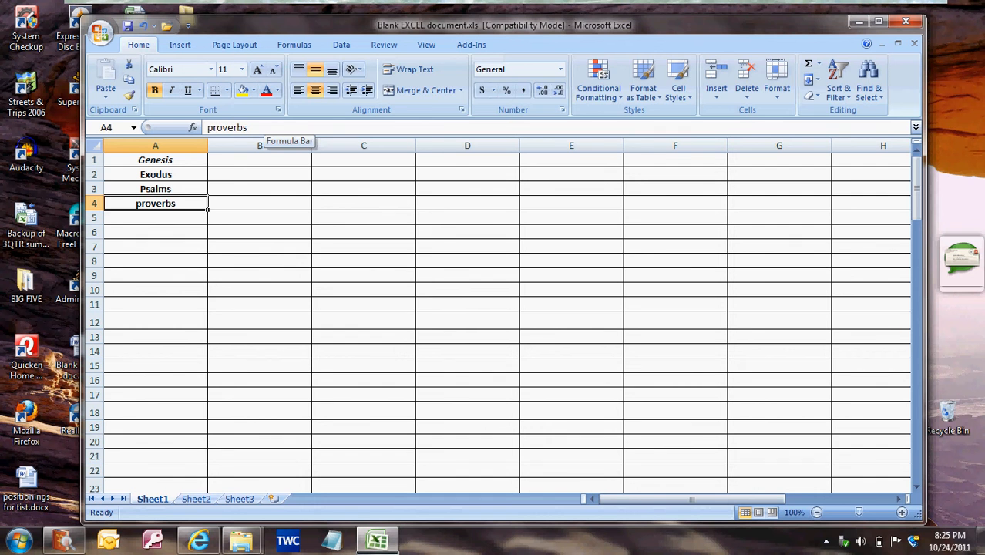
Capitalize the first letter of the entry in cell A4 so that it reads Proverbs
{"action": "left_click", "coordinate": [213, 127]}
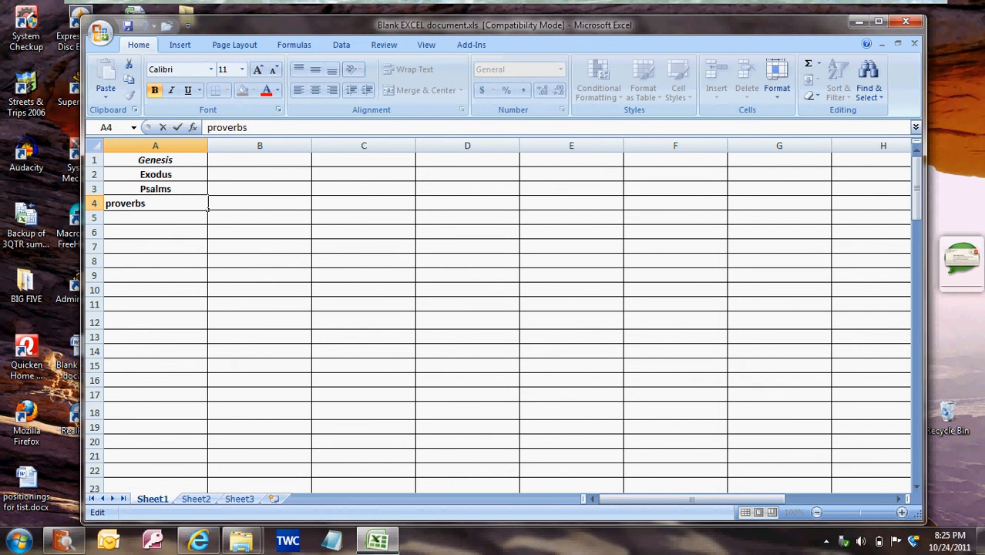
{"action": "key", "text": "BackSpace"}
{"action": "type", "text": "P"}
{"action": "key", "text": "Return"}
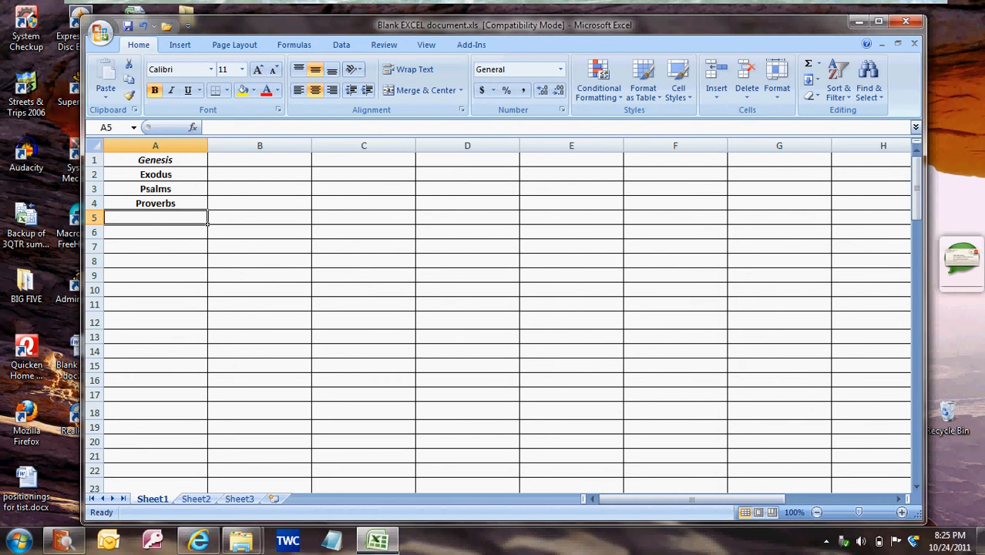
Continue the book list in cells A5 through A9 with Matthew, Mark, Luke, John and Revelation
{"action": "type", "text": "Matthew"}
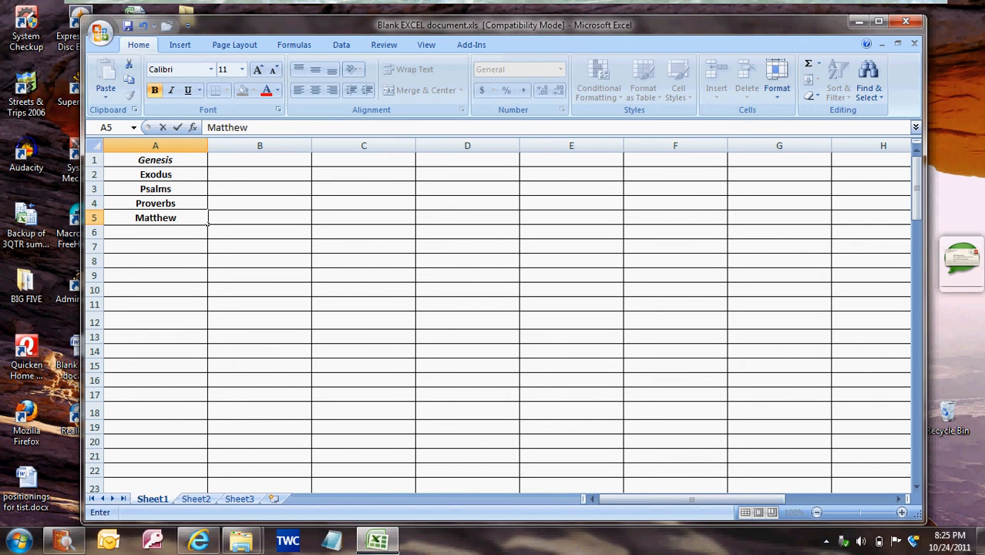
{"action": "key", "text": "Return"}
{"action": "type", "text": "Mark"}
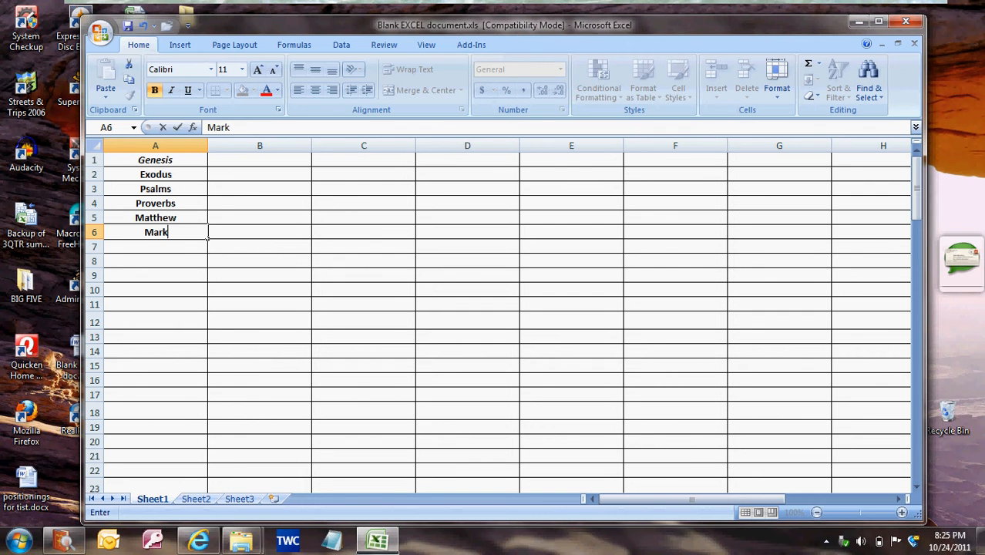
{"action": "key", "text": "Return"}
{"action": "type", "text": "Luke"}
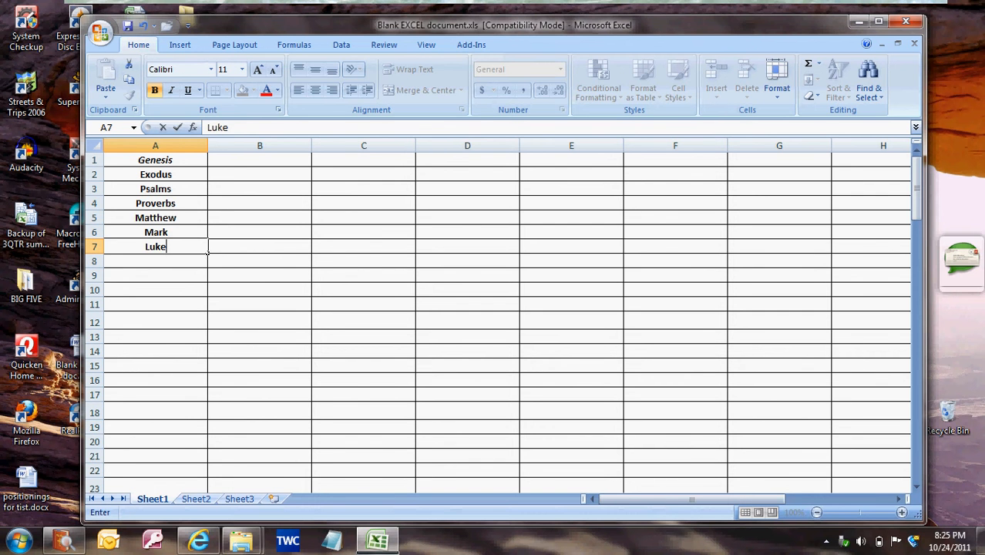
{"action": "key", "text": "Return"}
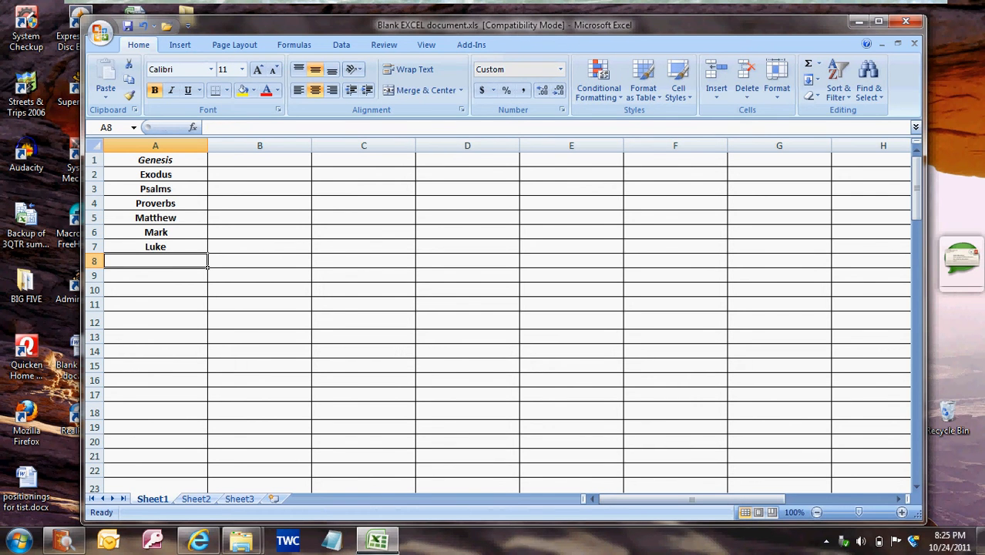
{"action": "type", "text": "John"}
{"action": "key", "text": "Return"}
{"action": "type", "text": "Rev"}
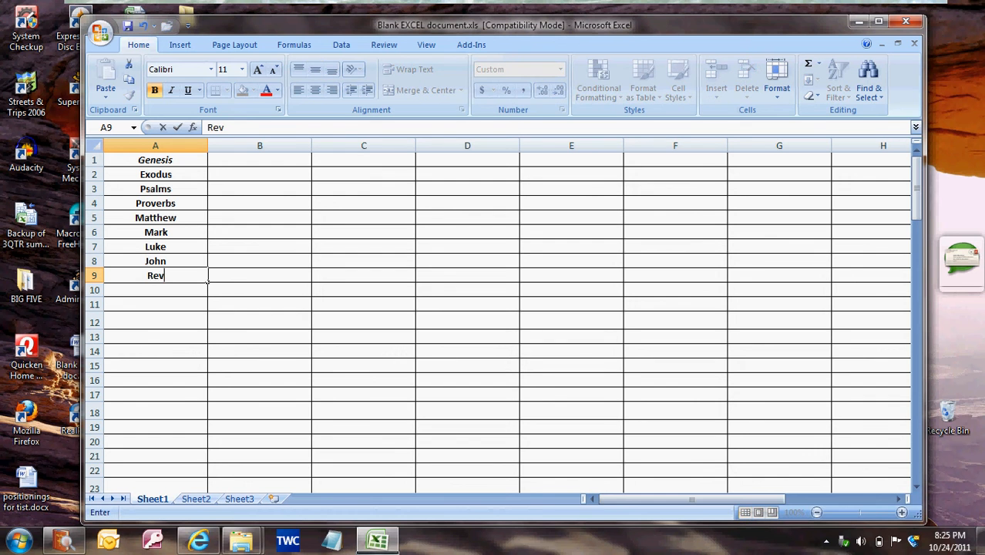
{"action": "type", "text": "elation"}
{"action": "left_click", "coordinate": [155, 337]}
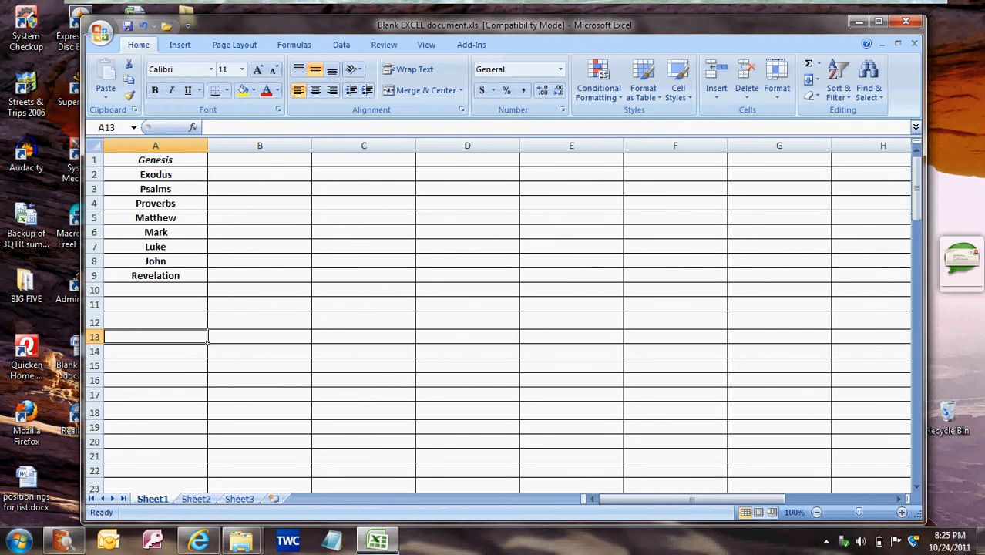
Enter Old beside Genesis, Exodus and Psalms in cells B1 through B3
{"action": "left_click", "coordinate": [260, 160]}
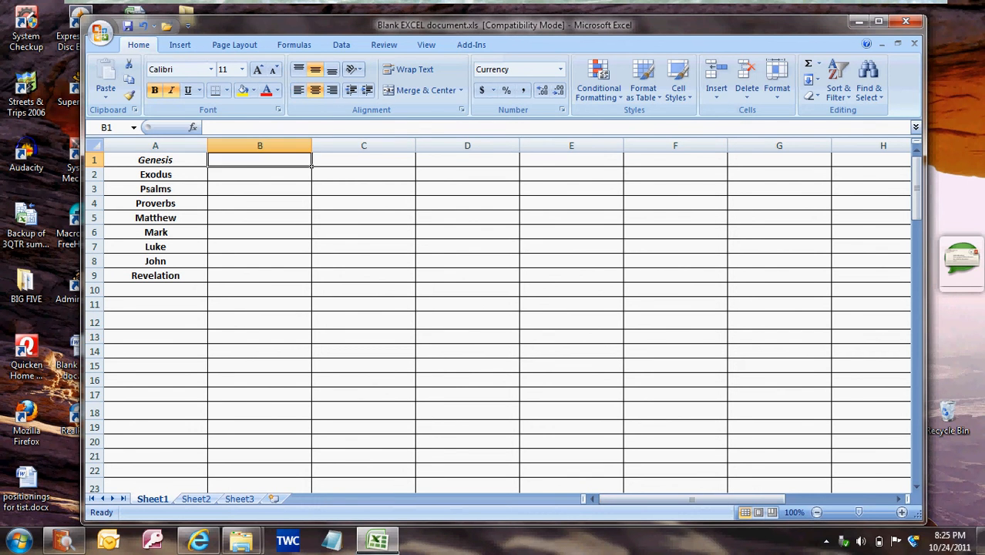
{"action": "type", "text": "Old"}
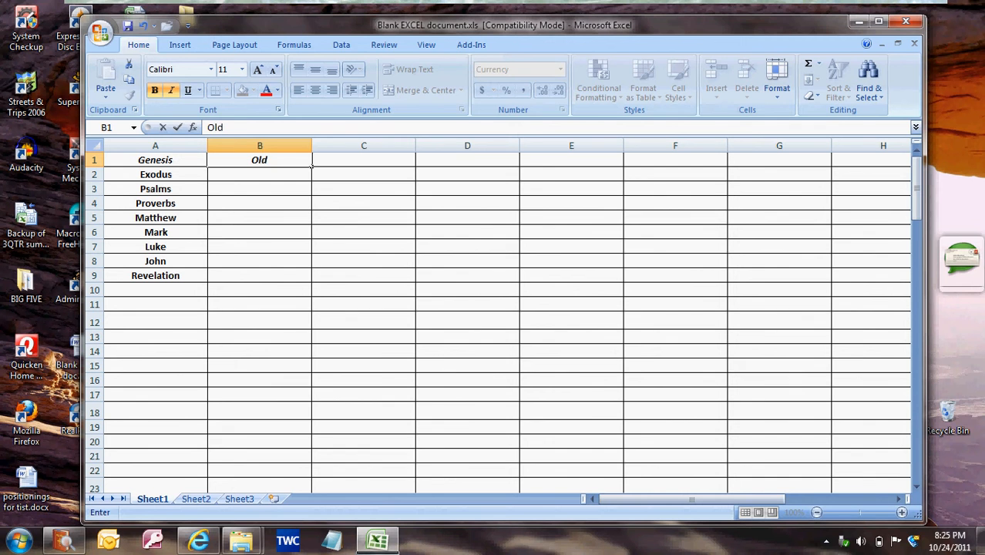
{"action": "key", "text": "Return"}
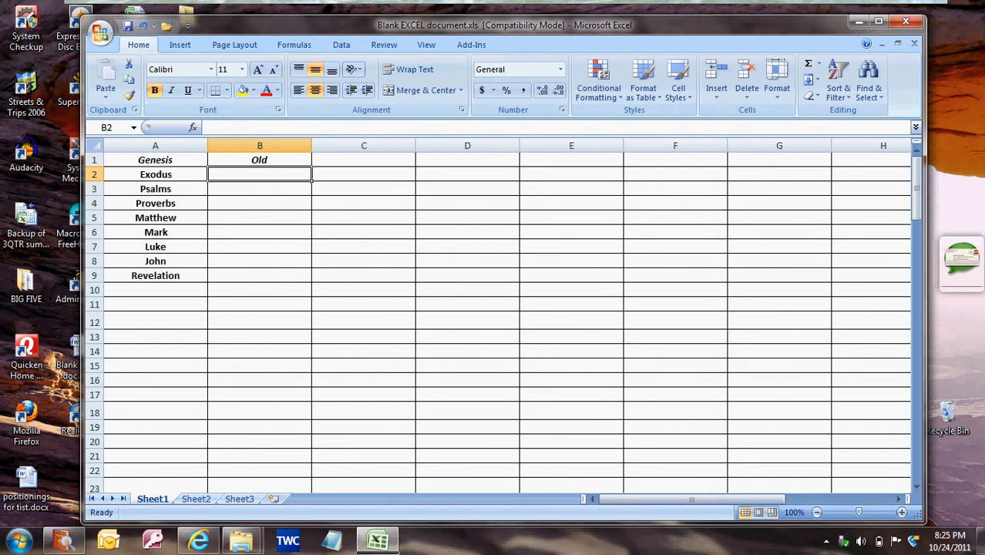
{"action": "type", "text": "Old"}
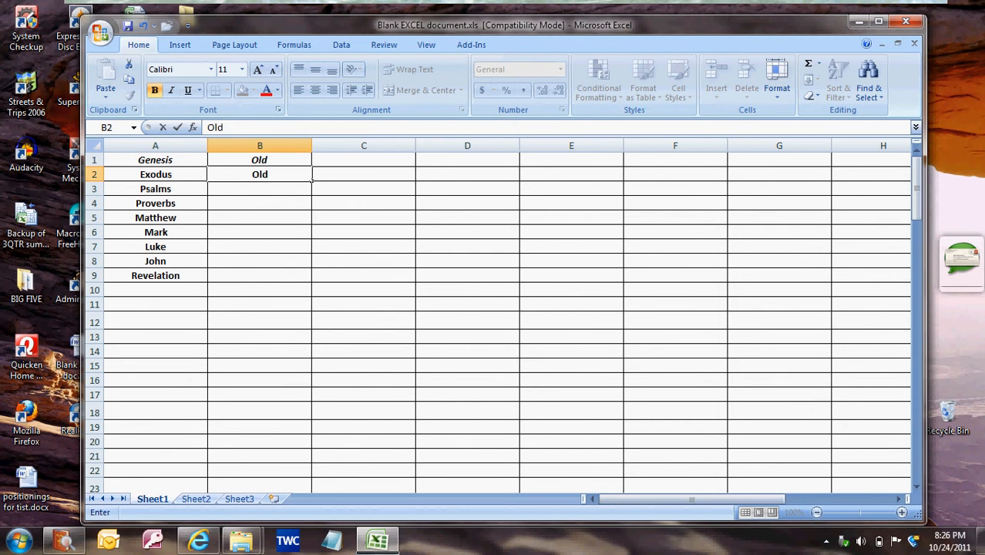
{"action": "key", "text": "Return"}
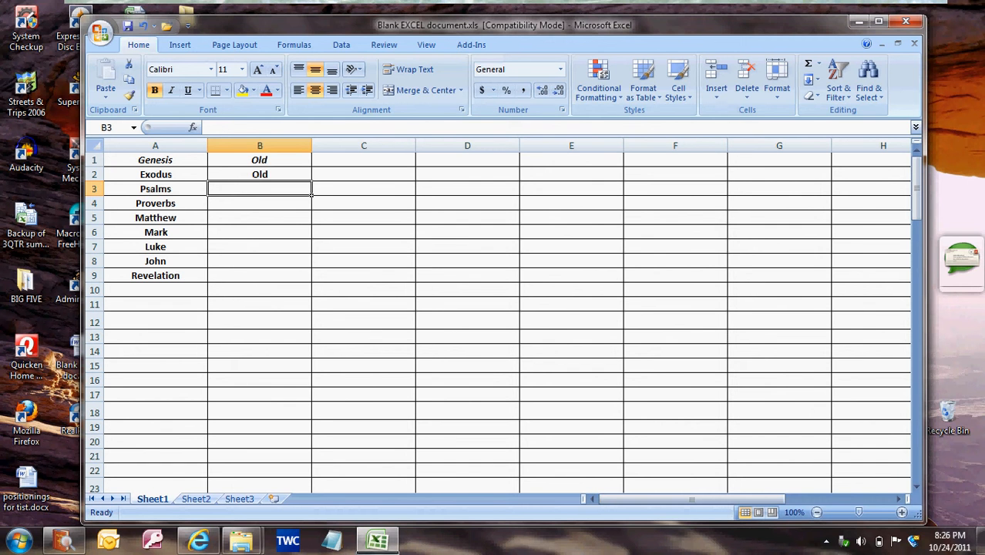
{"action": "type", "text": "Old"}
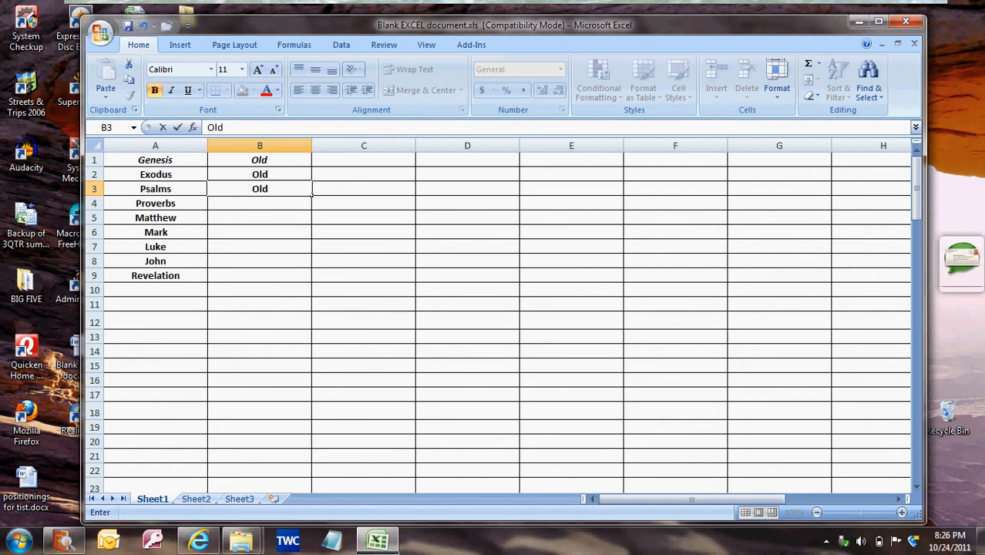
Copy the word Old from cell B3 and paste it into cell B4 beside Proverbs
{"action": "key", "text": "shift+Home"}
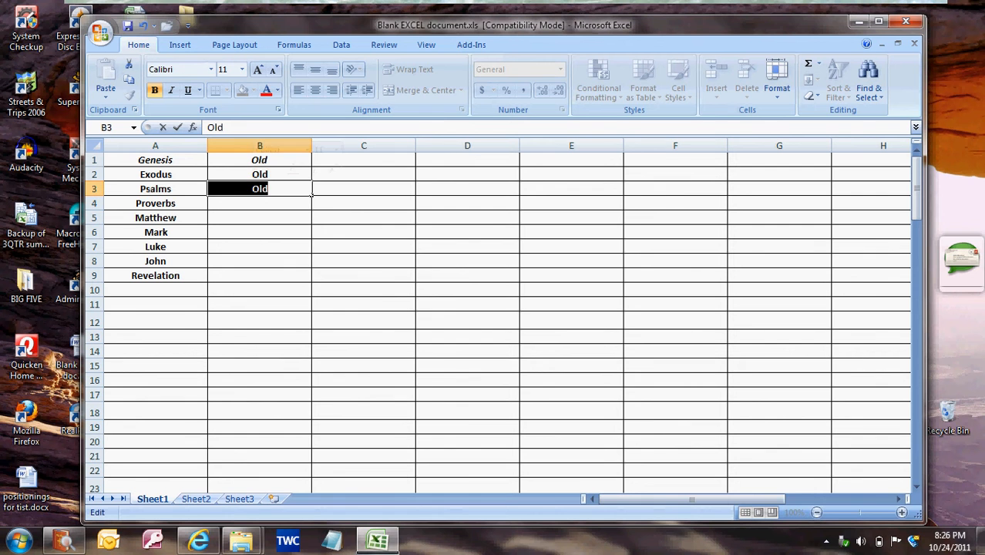
{"action": "left_click", "coordinate": [311, 194]}
{"action": "double_click", "coordinate": [311, 194]}
{"action": "key", "text": "ctrl+c"}
{"action": "right_click", "coordinate": [234, 194]}
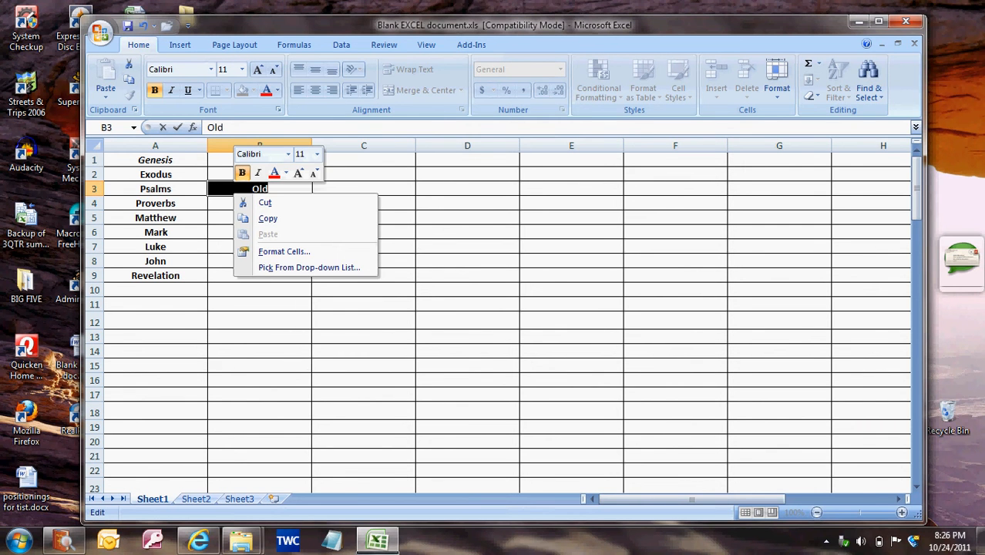
{"action": "left_click", "coordinate": [267, 218]}
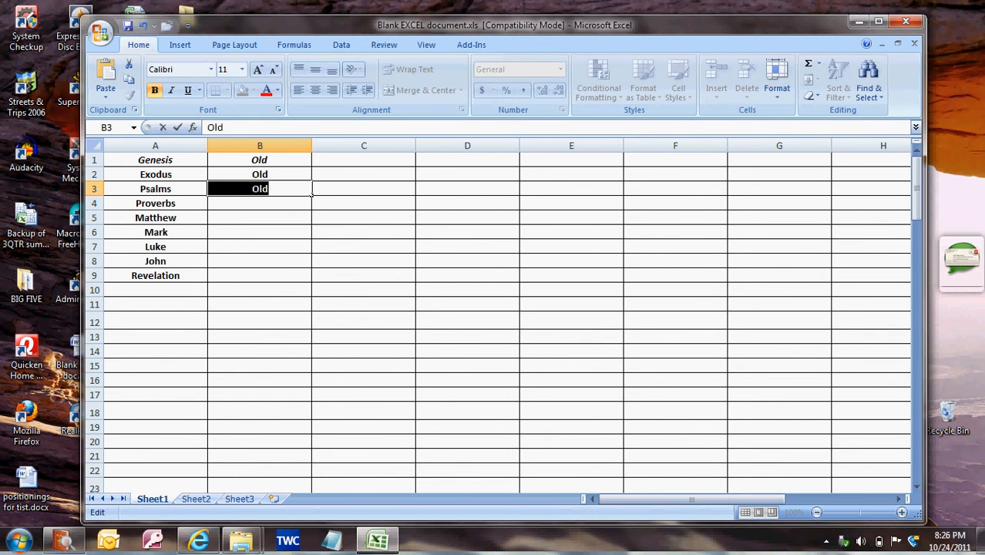
{"action": "key", "text": "Return"}
{"action": "right_click", "coordinate": [262, 204]}
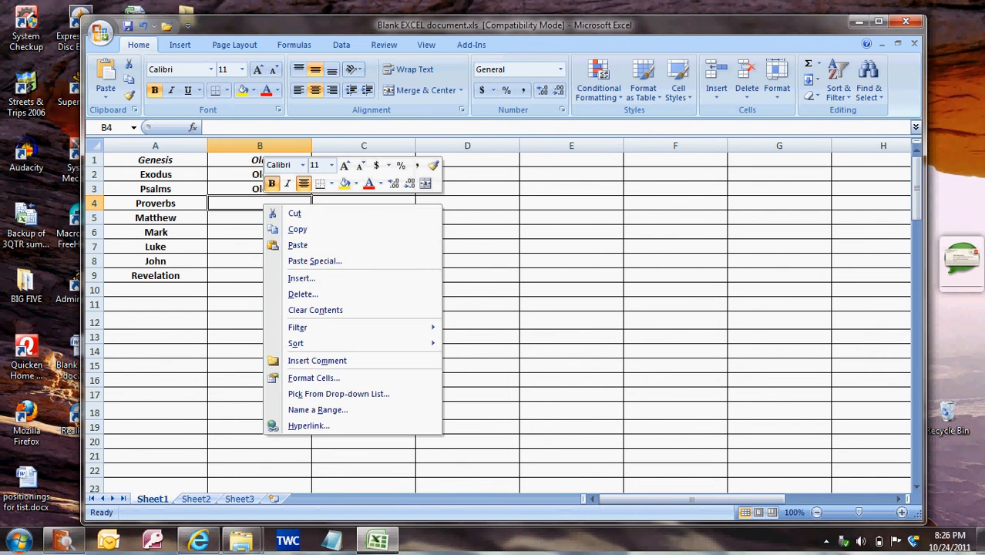
{"action": "left_click", "coordinate": [297, 245]}
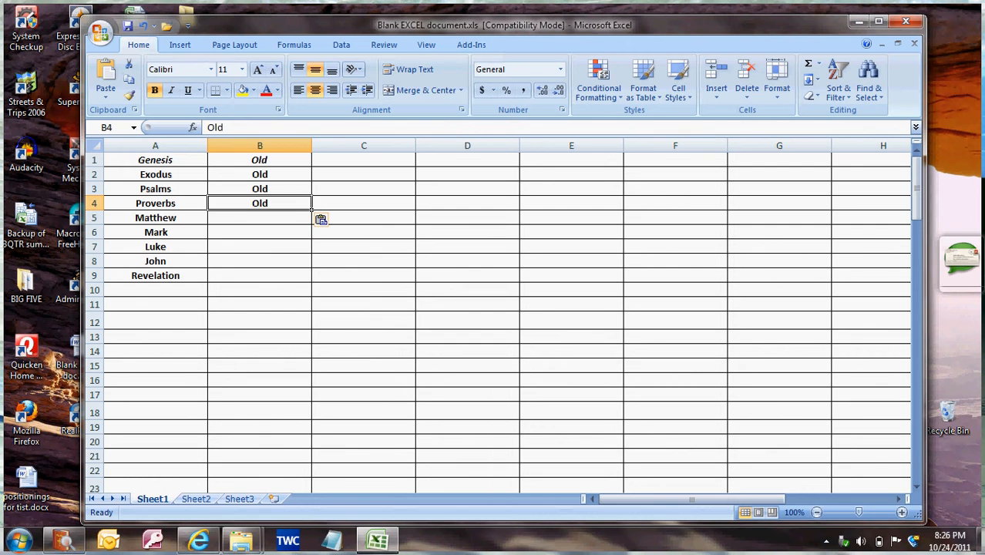
Enter New in cell B5 beside Matthew
{"action": "key", "text": "Down"}
{"action": "type", "text": "New"}
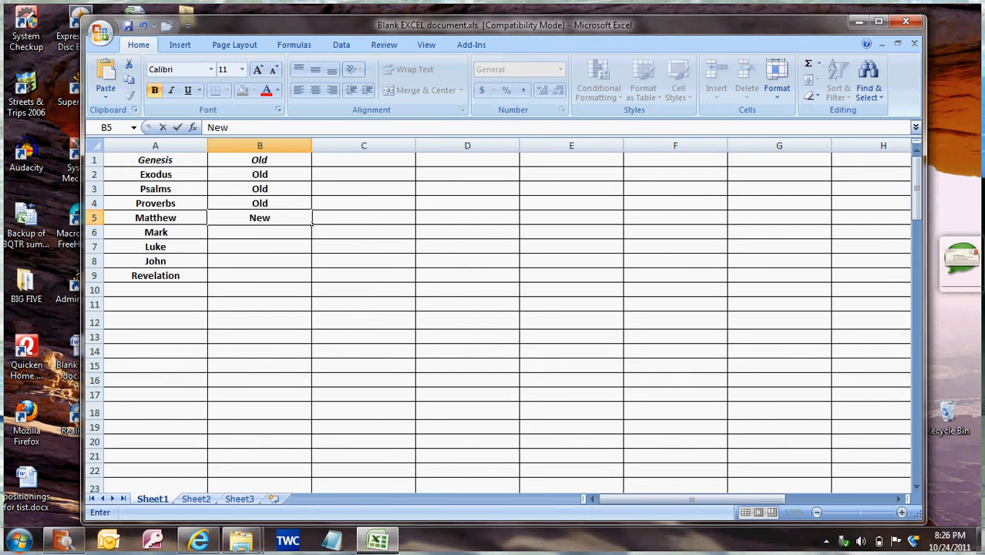
{"action": "left_click", "coordinate": [310, 263]}
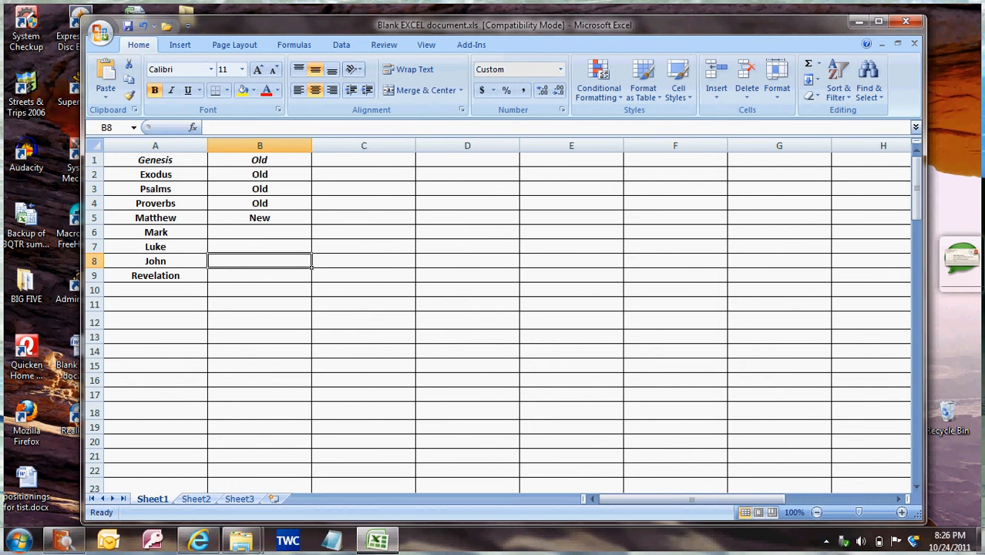
Duplicate the New entry from cell B5 into cell B6 beside Mark
{"action": "left_click", "coordinate": [260, 218]}
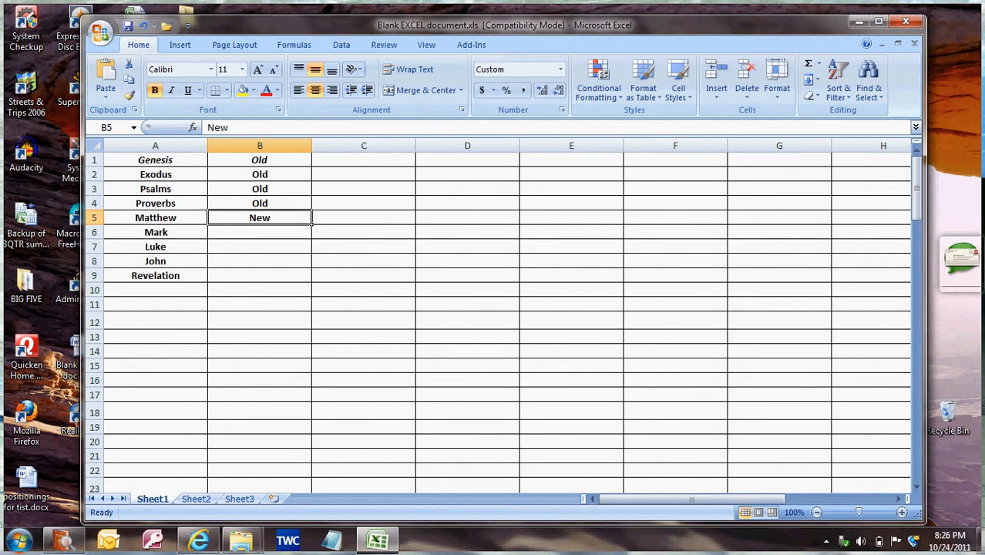
{"action": "left_click_drag", "start_coordinate": [312, 223], "coordinate": [311, 238]}
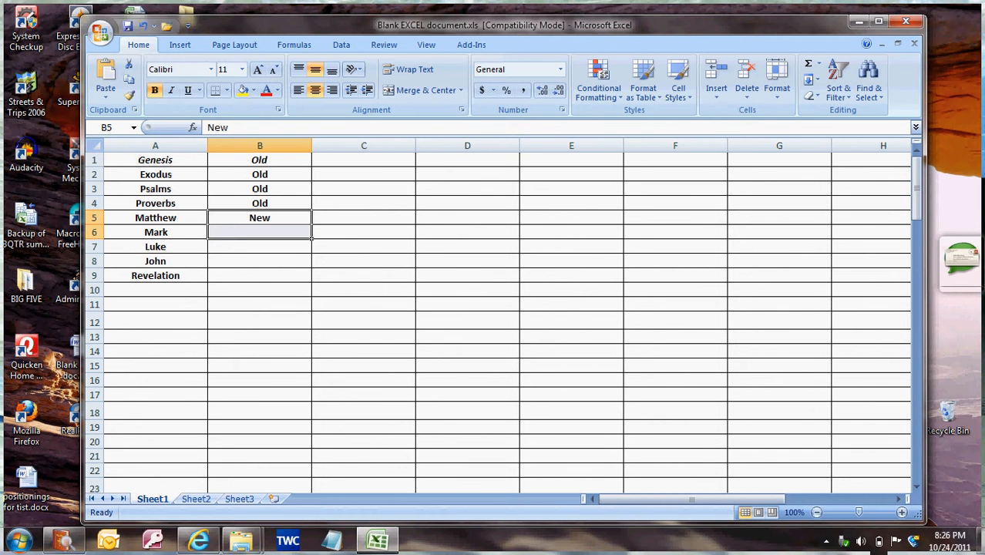
{"action": "left_click", "coordinate": [260, 232], "text": "ctrl"}
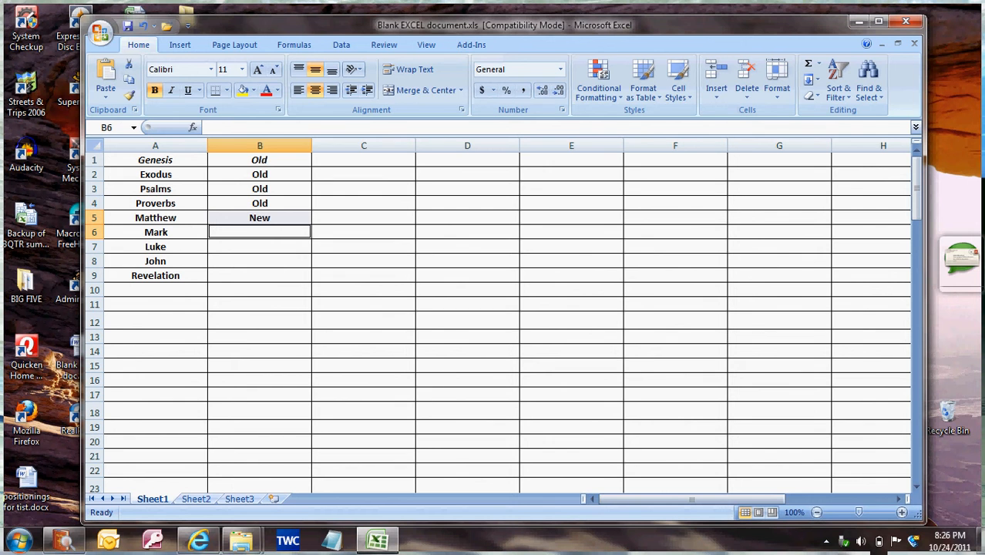
{"action": "key", "text": "ctrl+d"}
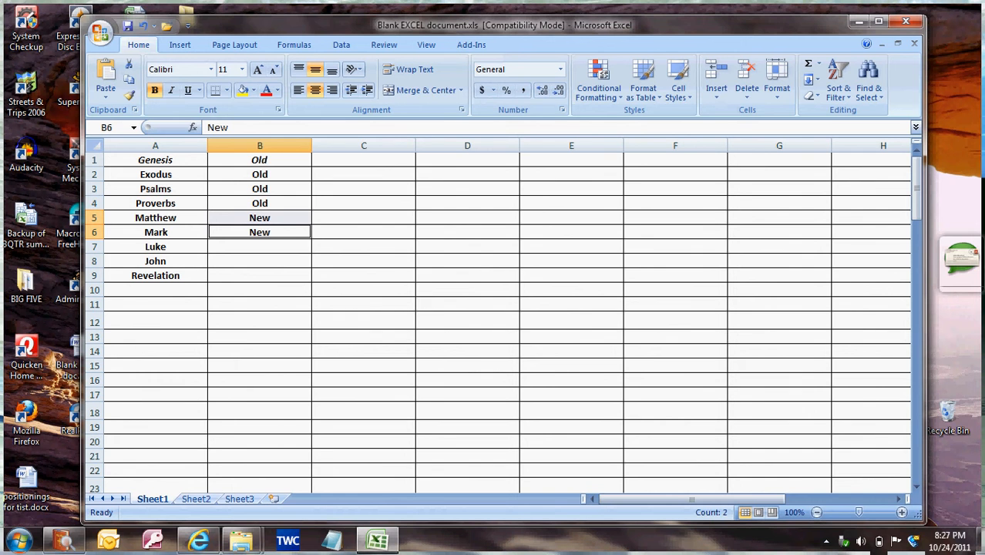
Fill the New entry from cell B6 down through B9 beside Luke, John and Revelation
{"action": "left_click", "coordinate": [310, 238]}
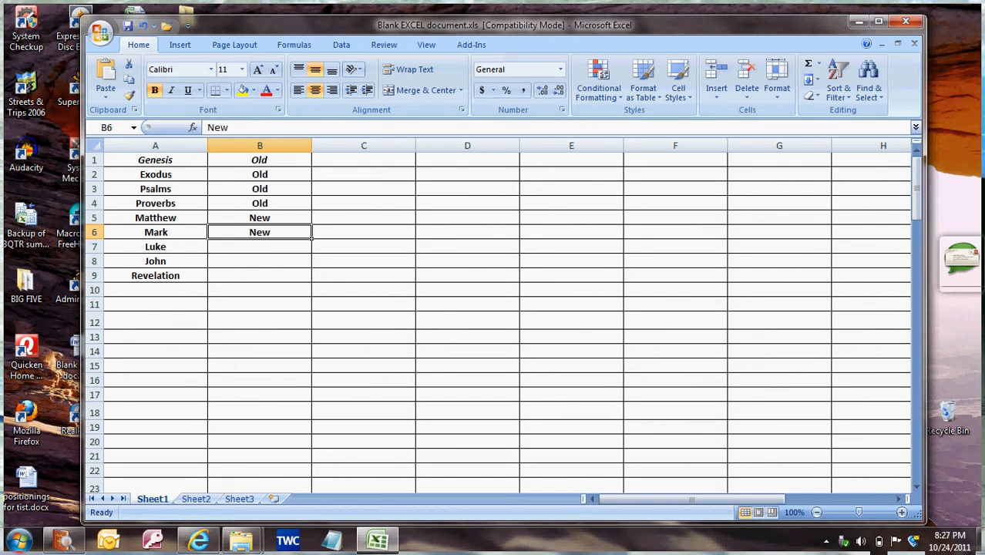
{"action": "left_click_drag", "start_coordinate": [311, 239], "coordinate": [311, 281]}
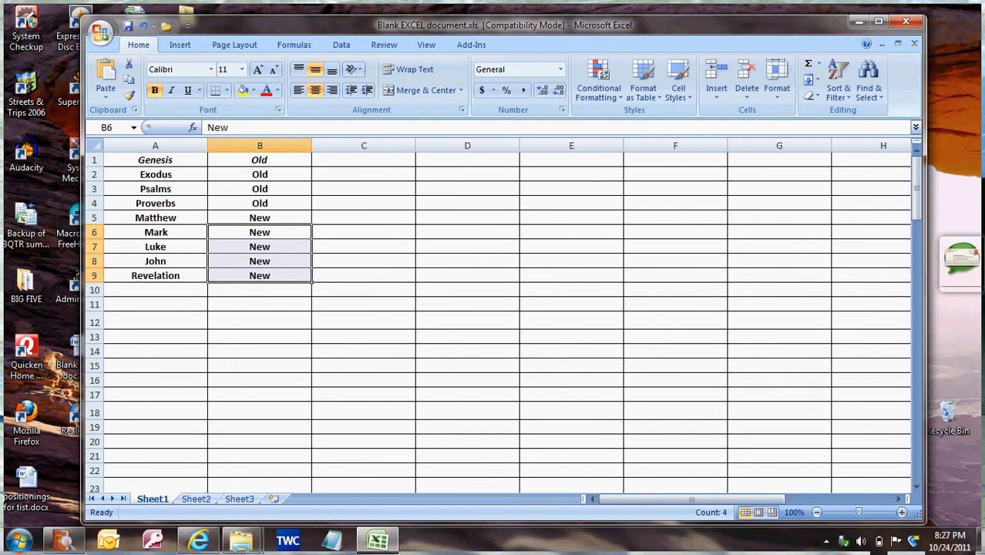
{"action": "left_click", "coordinate": [259, 320]}
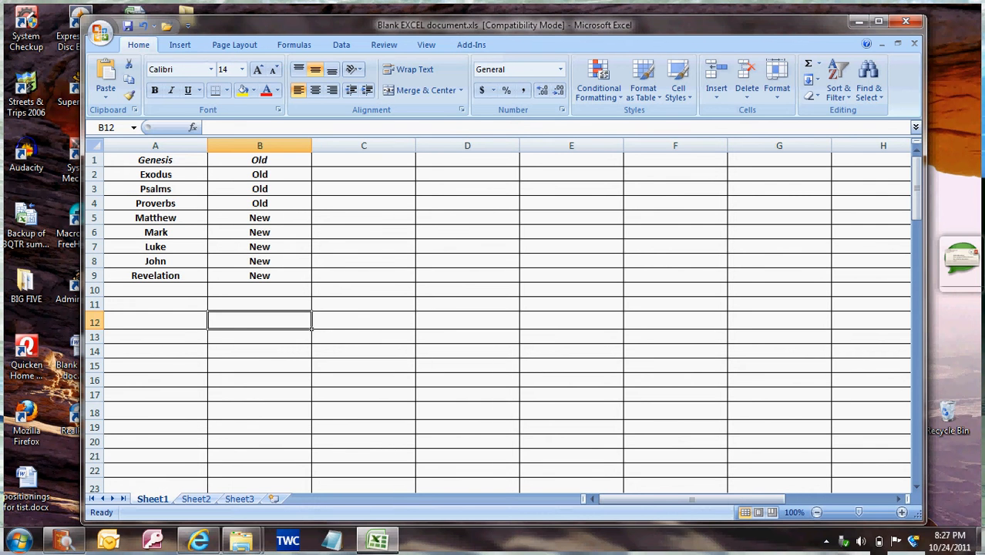
Enter the chapter counts 50, 40, 150 and 31 in cells C1 through C4 for Genesis, Exodus, Psalms and Proverbs
{"action": "left_click", "coordinate": [364, 161]}
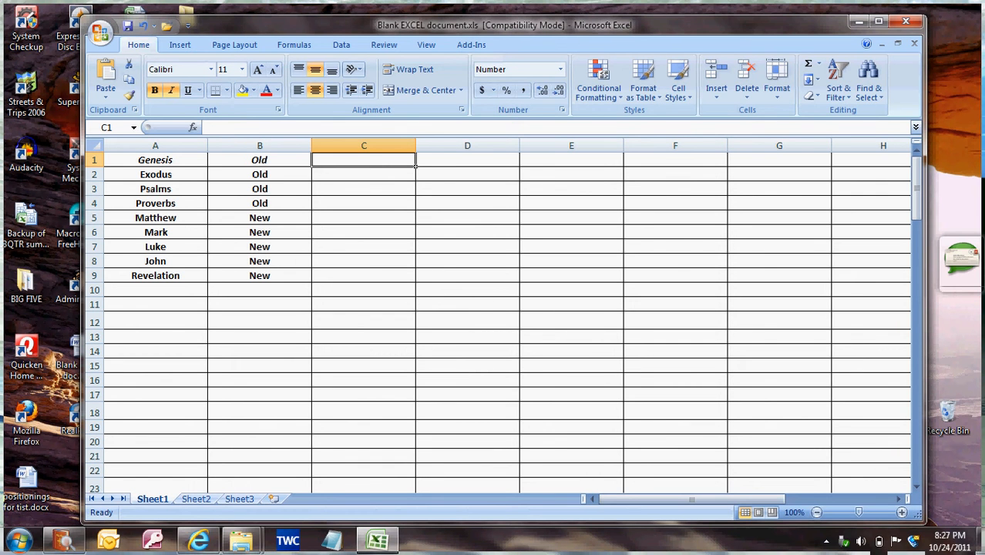
{"action": "type", "text": "50"}
{"action": "key", "text": "Return"}
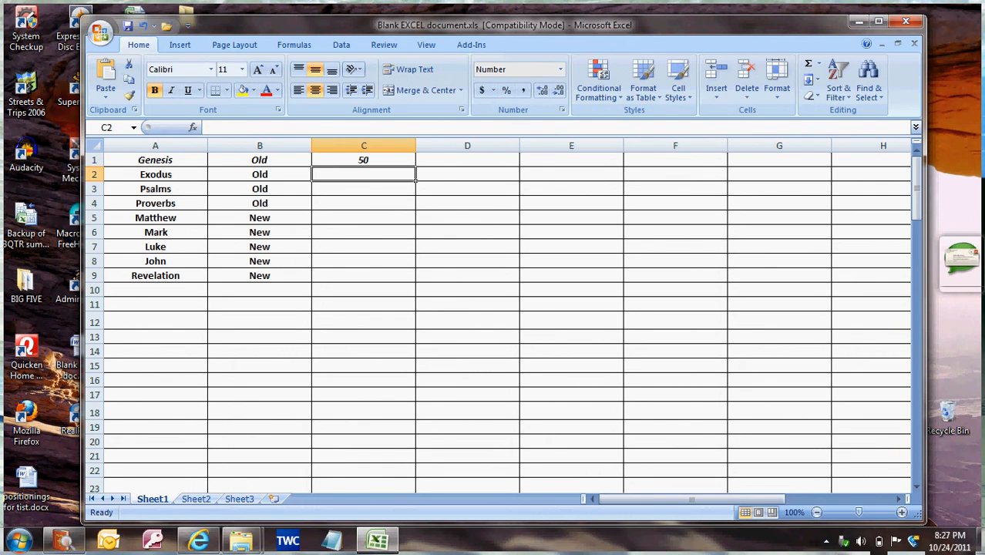
{"action": "type", "text": "40"}
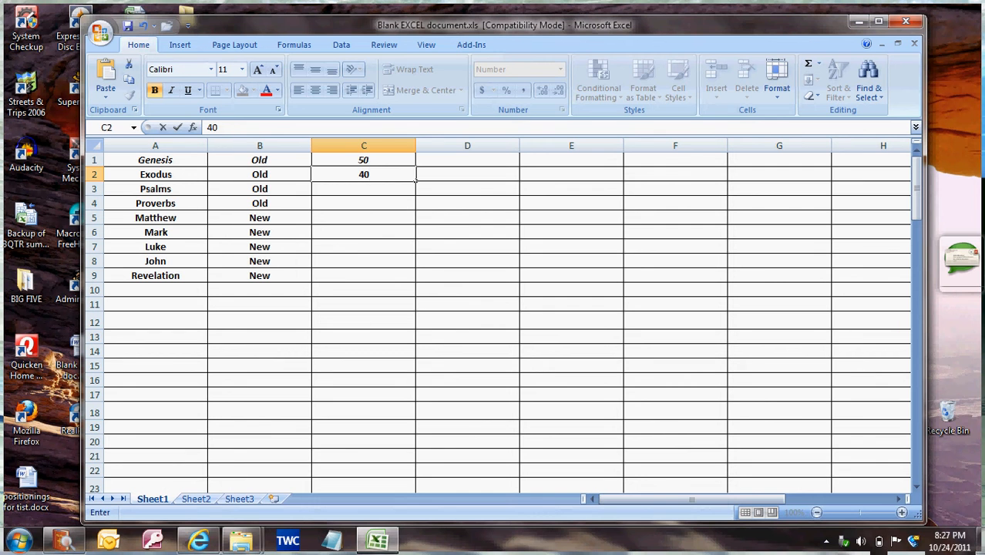
{"action": "key", "text": "Return"}
{"action": "type", "text": "150"}
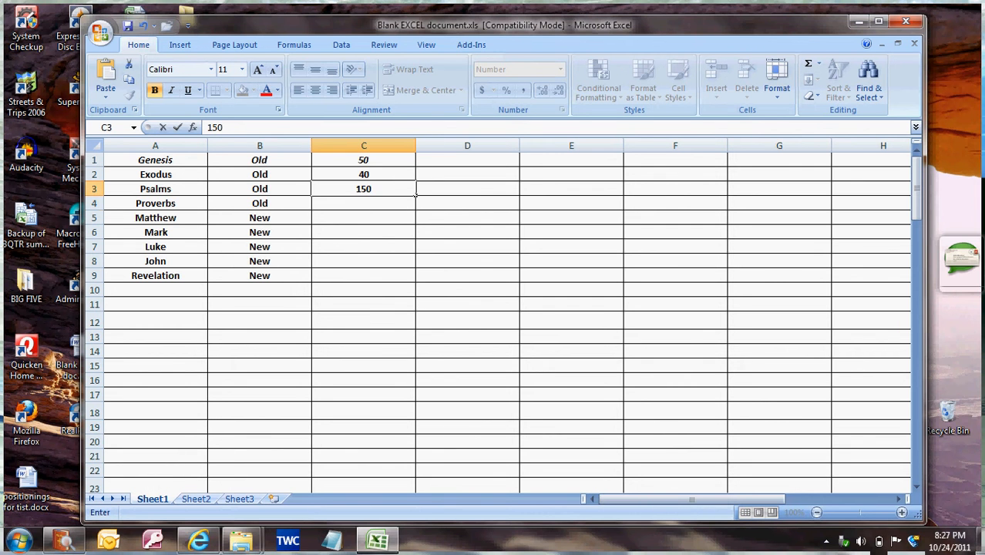
{"action": "key", "text": "Return"}
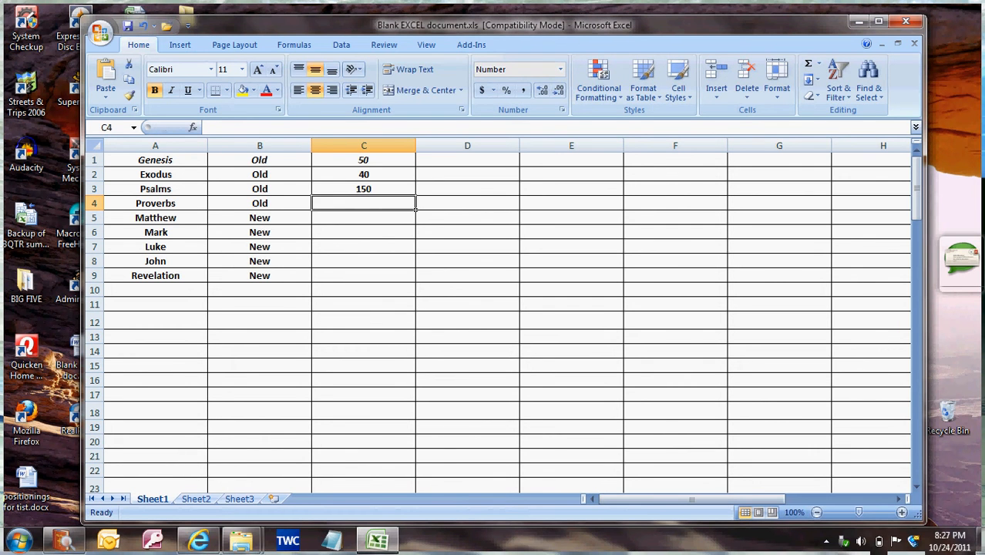
{"action": "type", "text": "31"}
{"action": "key", "text": "Return"}
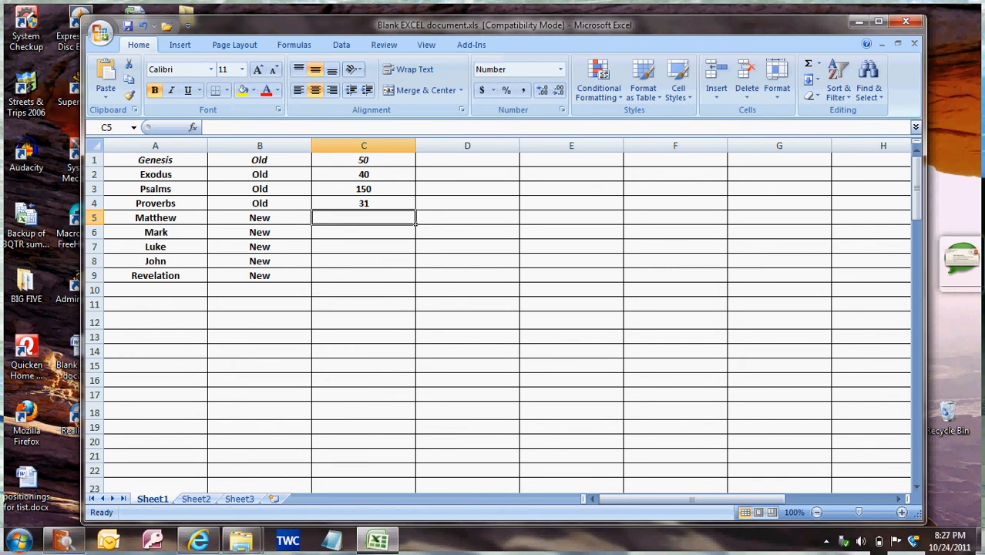
Enter the chapter counts 28, 16, 24, 21 and 22 in cells C5 through C9 for Matthew through Revelation
{"action": "type", "text": "28"}
{"action": "key", "text": "Return"}
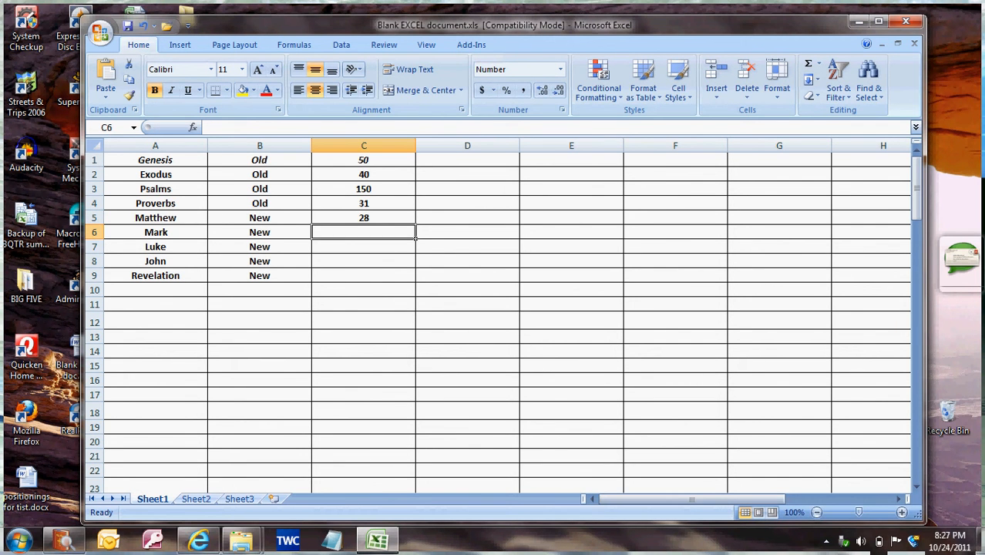
{"action": "type", "text": "16"}
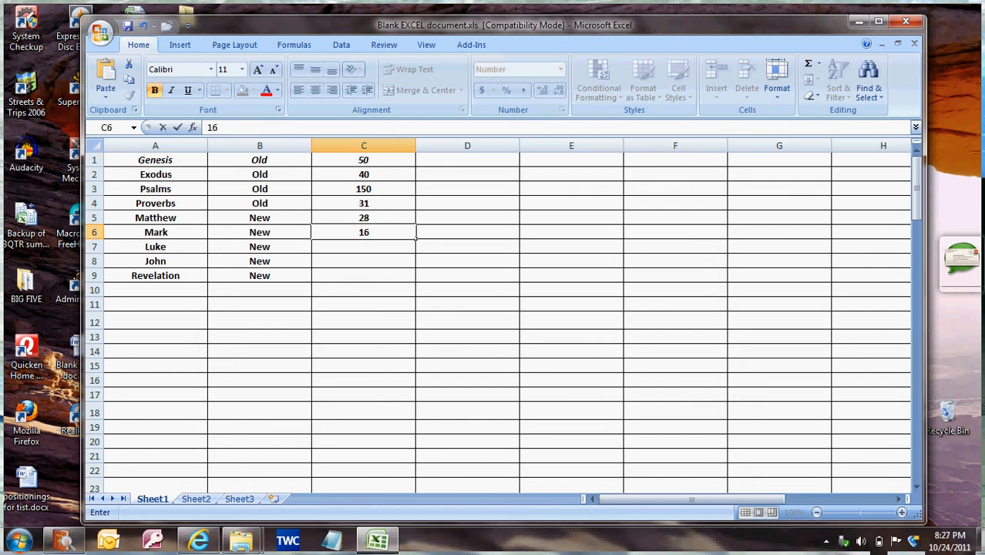
{"action": "key", "text": "Return"}
{"action": "type", "text": "24"}
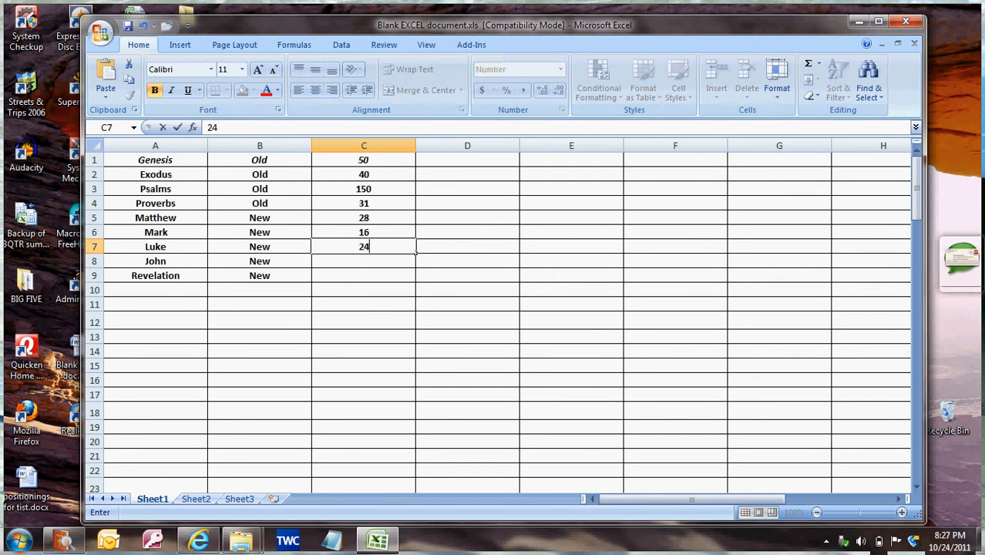
{"action": "key", "text": "Return"}
{"action": "type", "text": "21"}
{"action": "key", "text": "Return"}
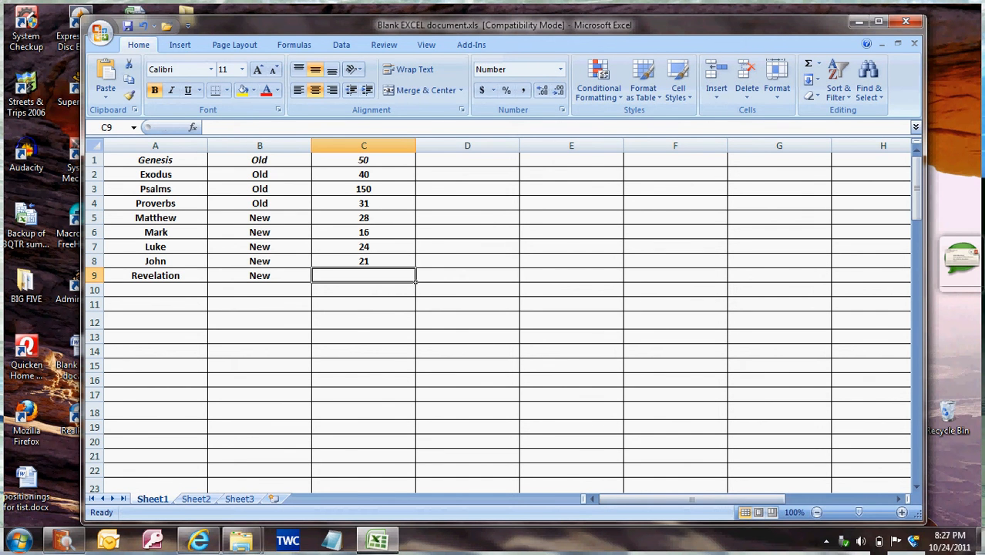
{"action": "type", "text": "22"}
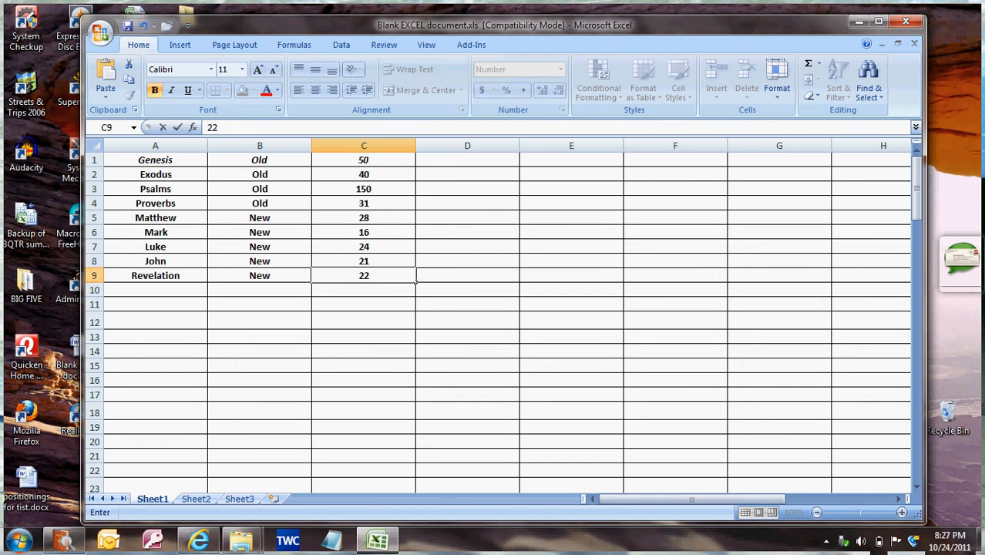
{"action": "key", "text": "Return"}
{"action": "key", "text": "Return"}
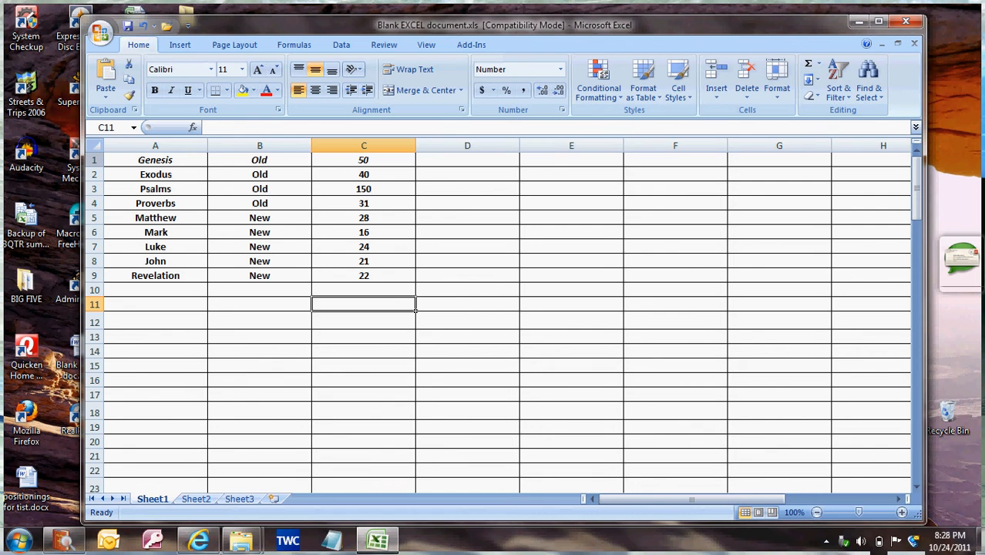
Insert a blank row above the Genesis row at the start of the list
{"action": "left_click", "coordinate": [94, 159]}
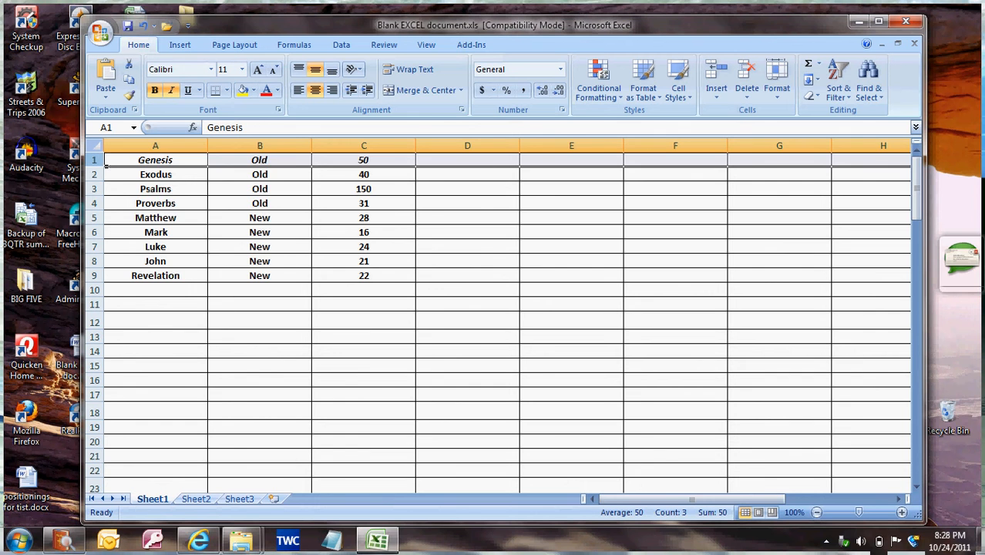
{"action": "right_click", "coordinate": [105, 165]}
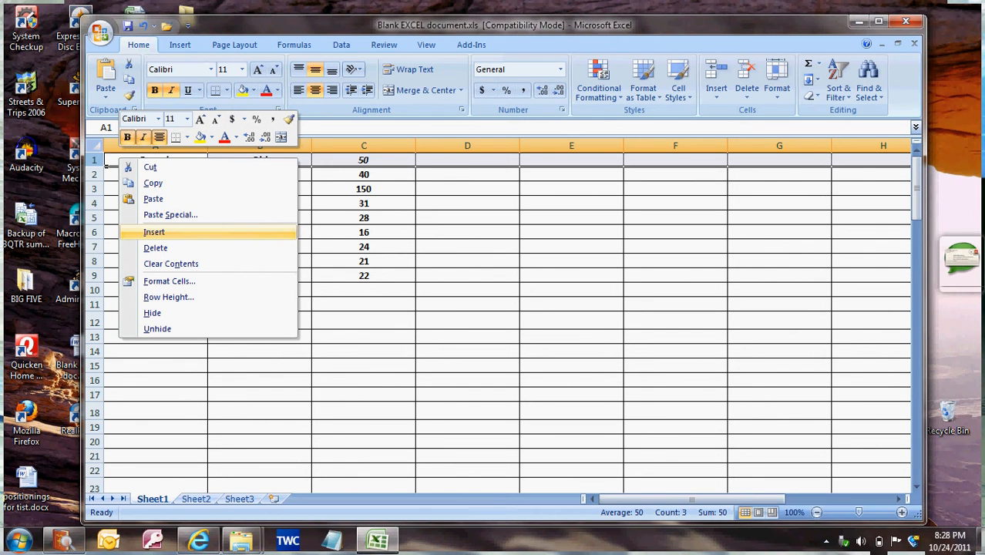
{"action": "left_click", "coordinate": [154, 232]}
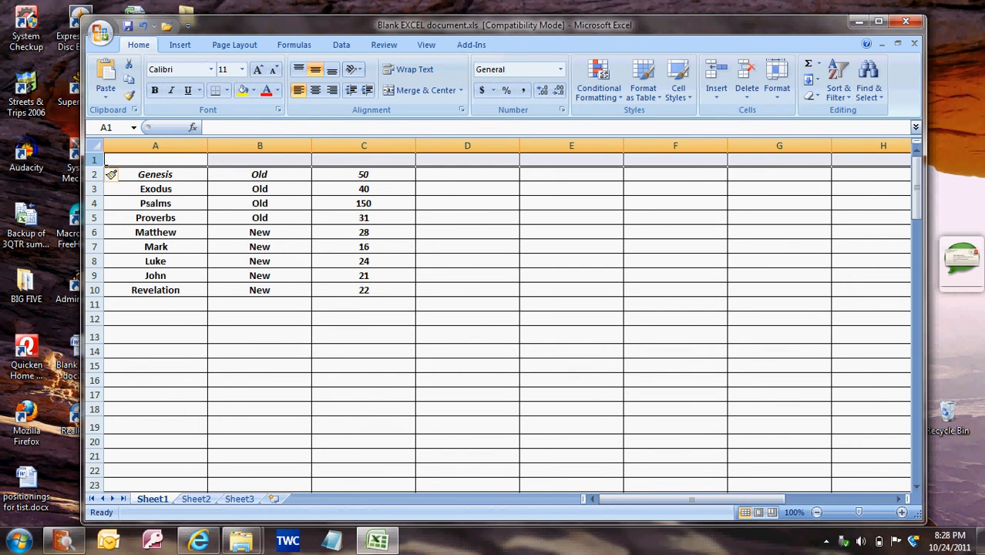
Enter the column headings Book Name, Which Testamewnt and # of Chapters in cells A1 through C1
{"action": "left_click", "coordinate": [155, 161]}
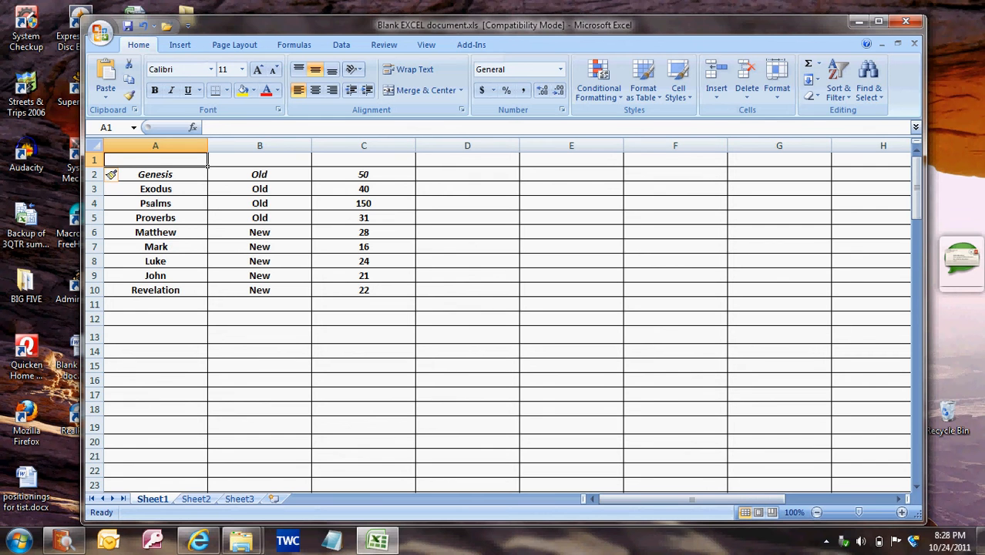
{"action": "type", "text": "Book Name"}
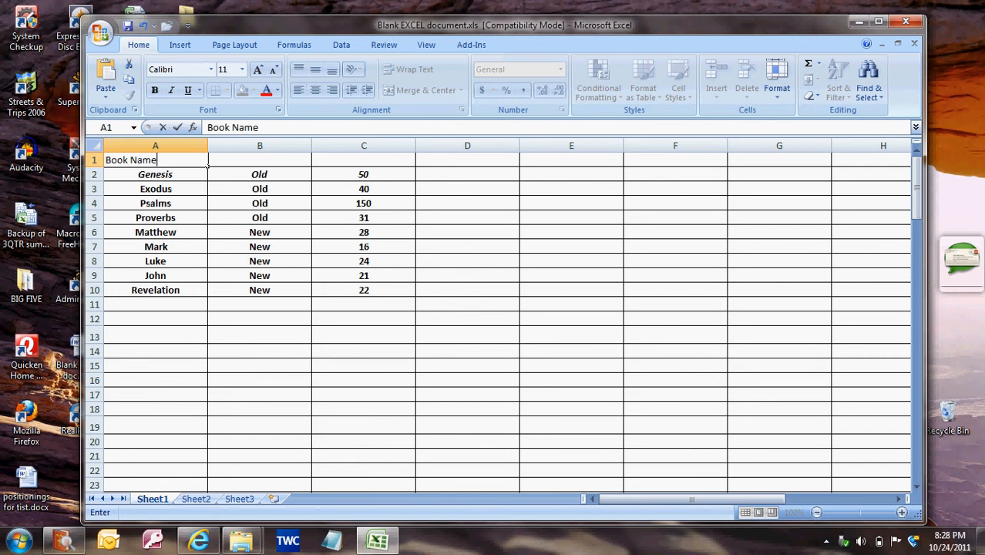
{"action": "key", "text": "Tab"}
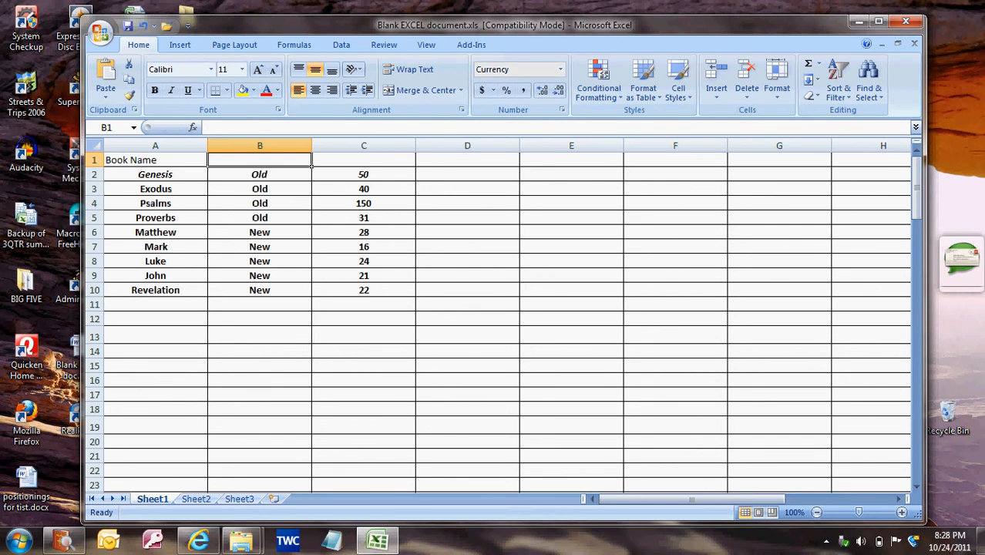
{"action": "type", "text": "Which Te"}
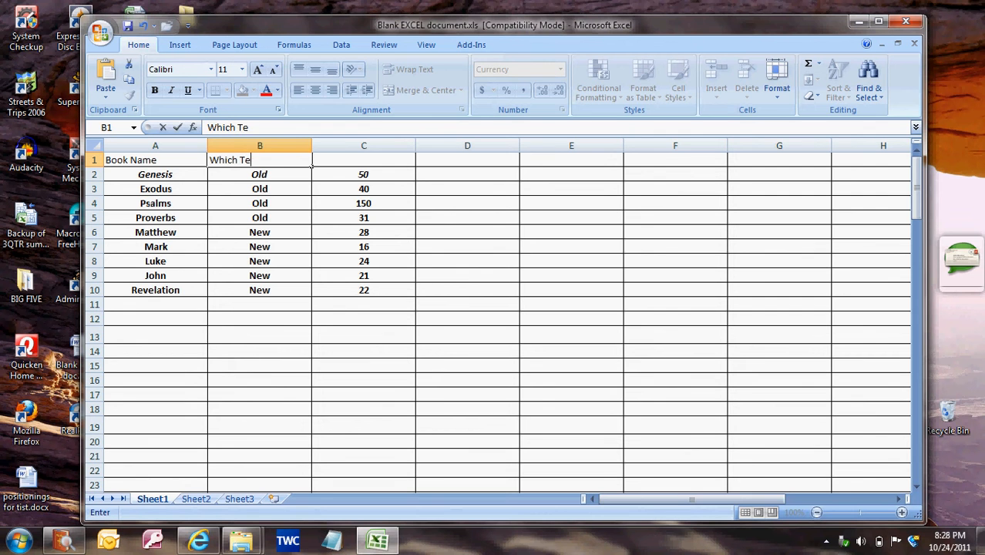
{"action": "type", "text": "stamewnt"}
{"action": "key", "text": "Tab"}
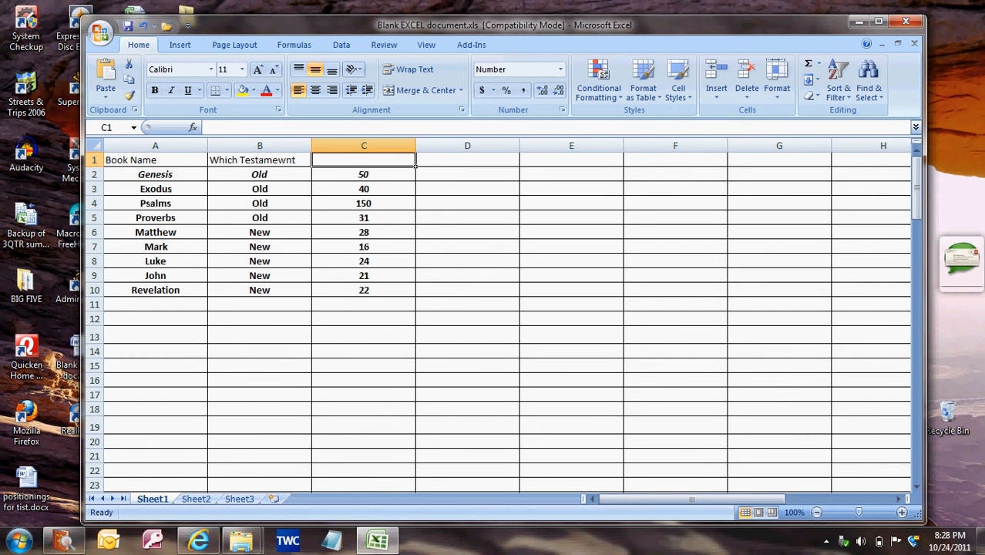
{"action": "type", "text": "# of"}
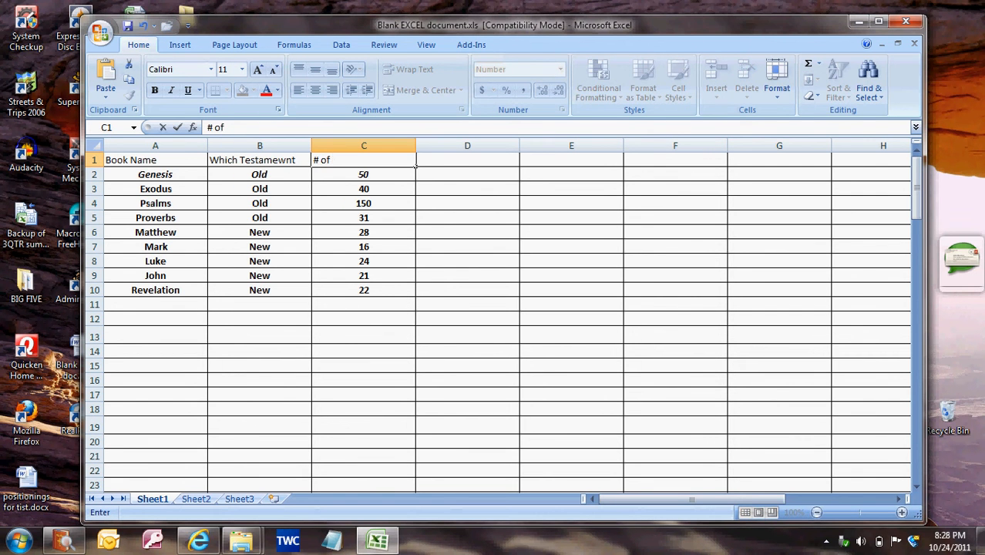
{"action": "type", "text": " Chapters"}
{"action": "left_click", "coordinate": [155, 218]}
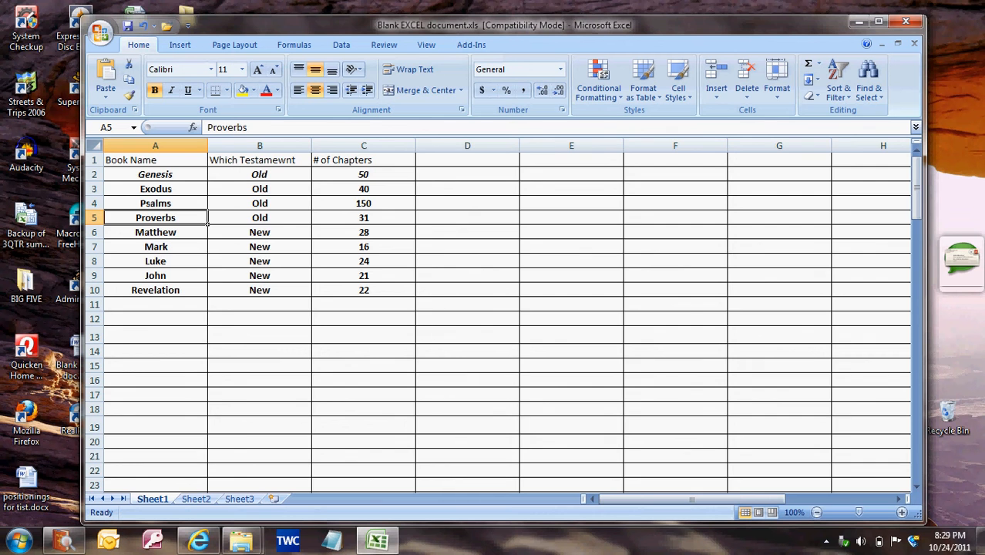
Spell-check the entire sheet and correct the misspelled word in the B1 heading to Testament
{"action": "key", "text": "ctrl+a"}
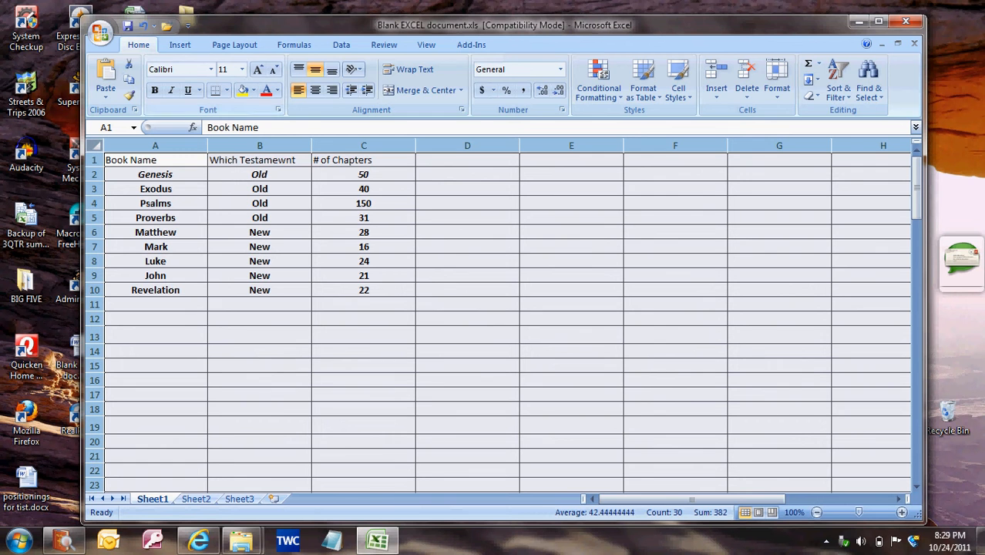
{"action": "left_click", "coordinate": [383, 44]}
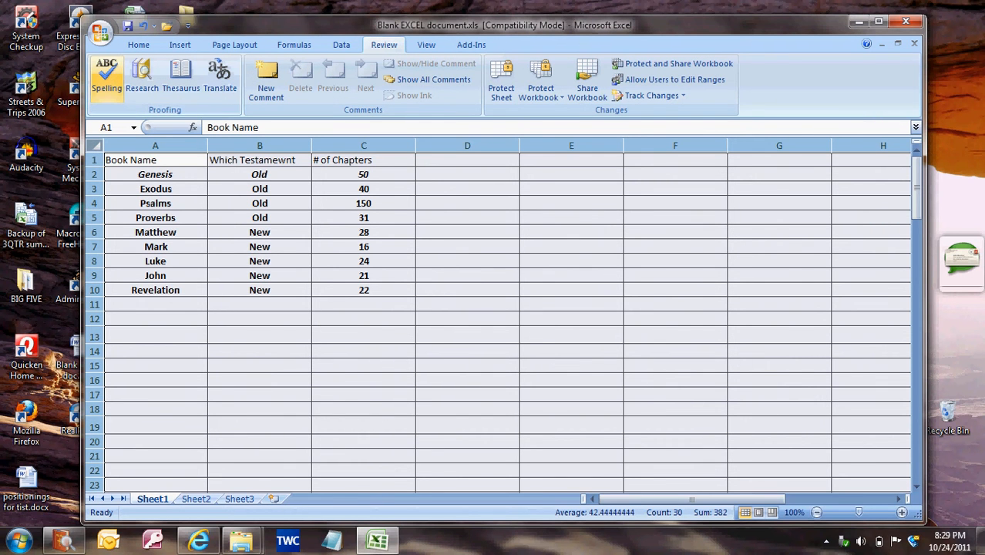
{"action": "left_click", "coordinate": [106, 77]}
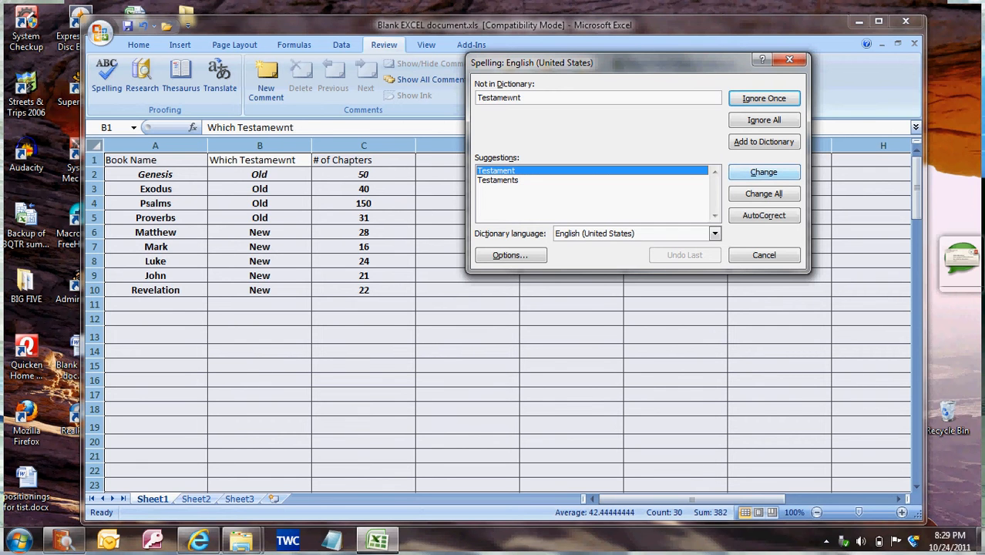
{"action": "left_click", "coordinate": [764, 172]}
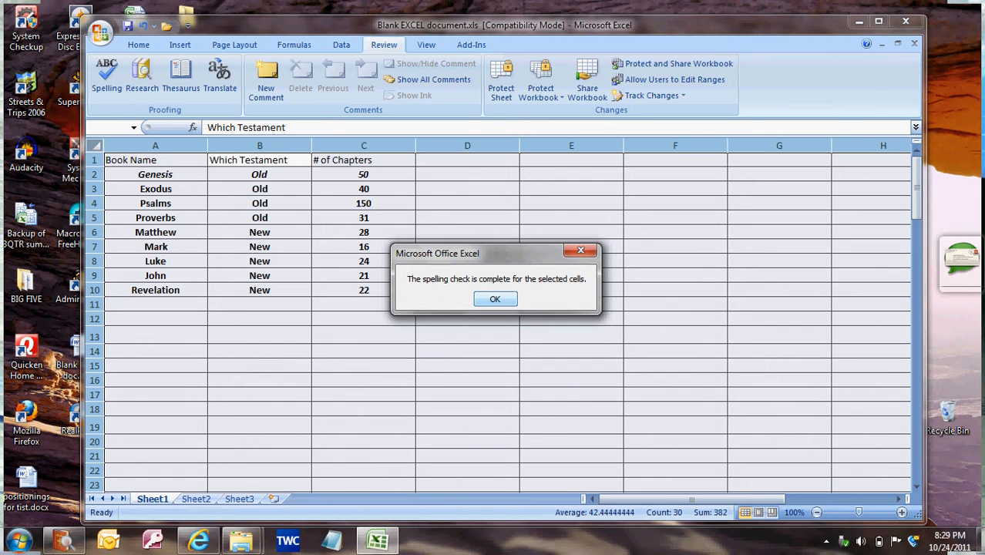
{"action": "key", "text": "Return"}
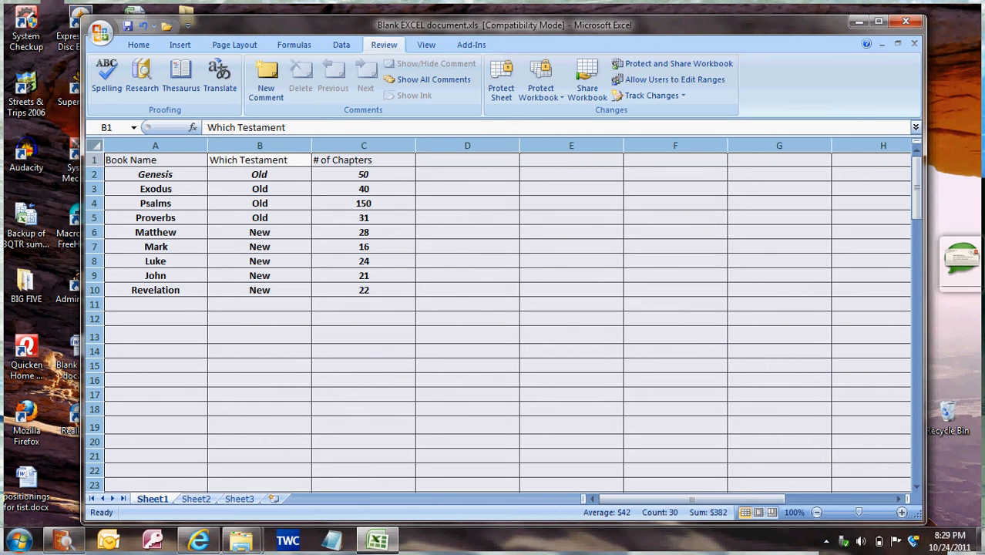
Format the whole heading row 1 as bold, italic and horizontally centered
{"action": "left_click", "coordinate": [93, 159]}
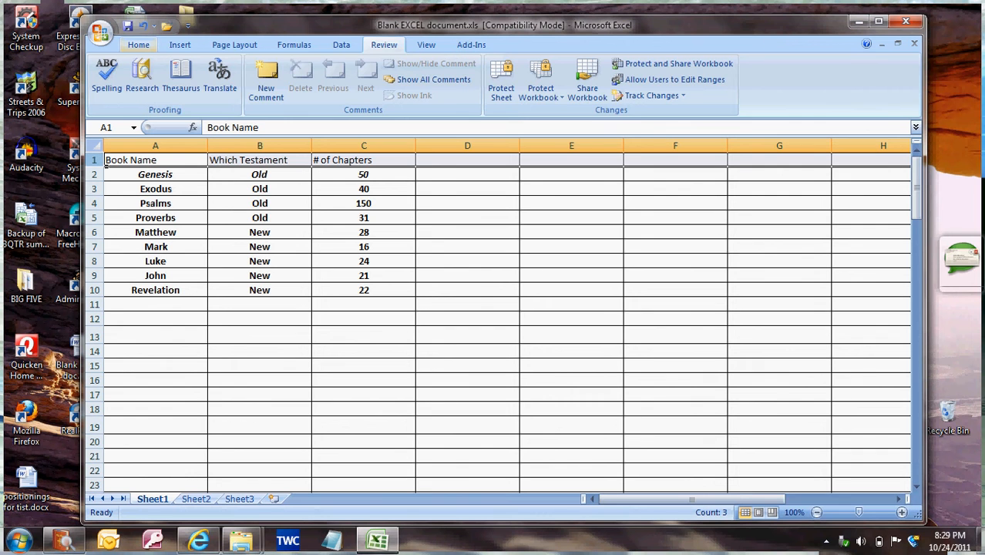
{"action": "left_click", "coordinate": [138, 44]}
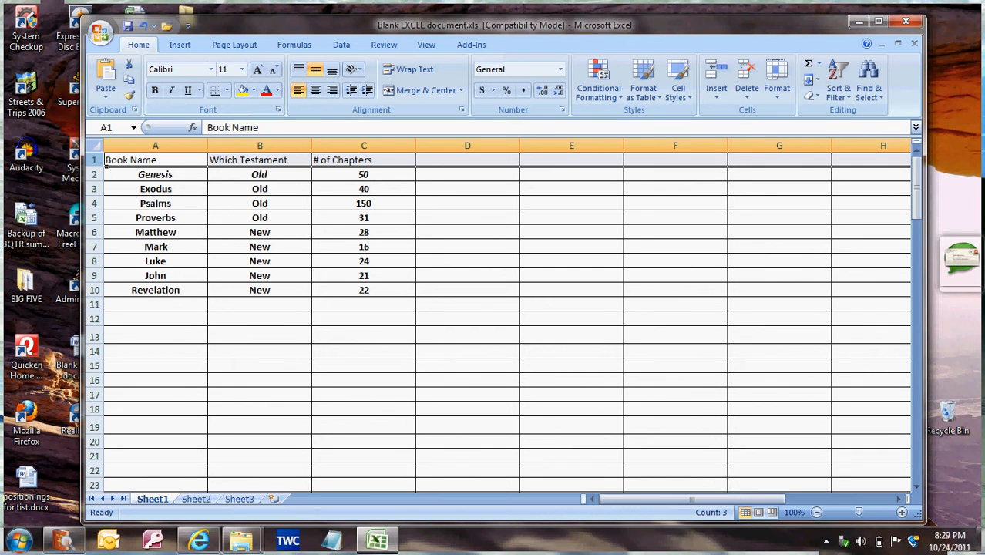
{"action": "left_click", "coordinate": [154, 90]}
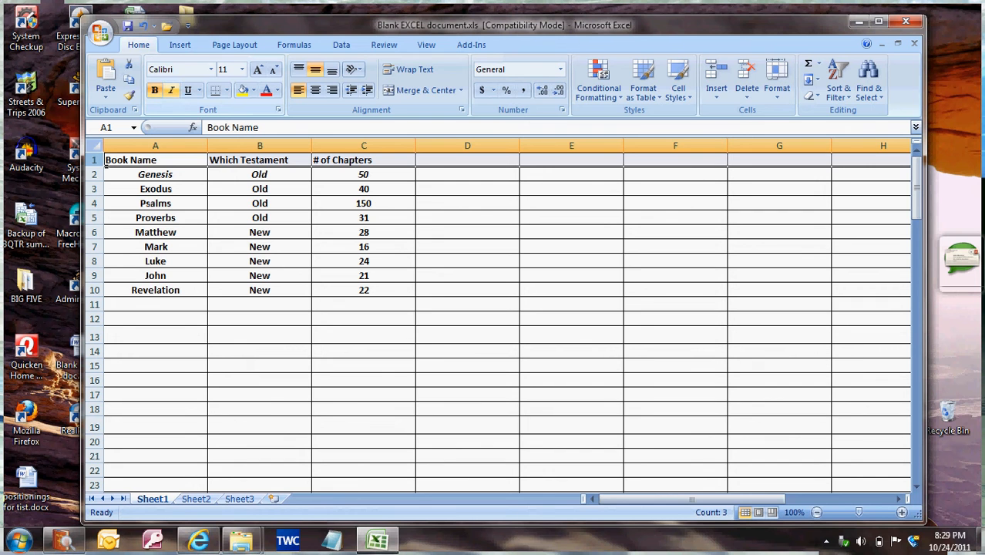
{"action": "left_click", "coordinate": [171, 90]}
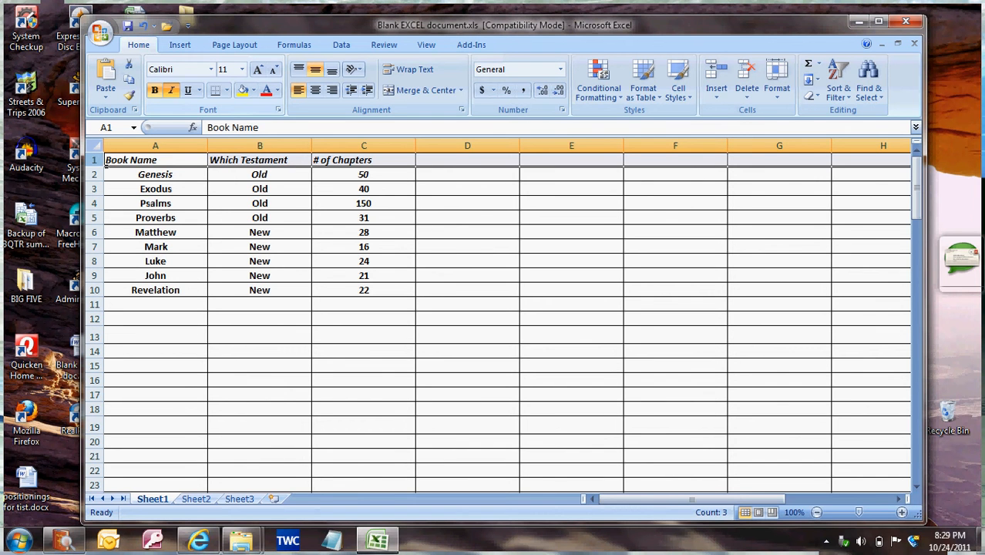
{"action": "left_click", "coordinate": [315, 90]}
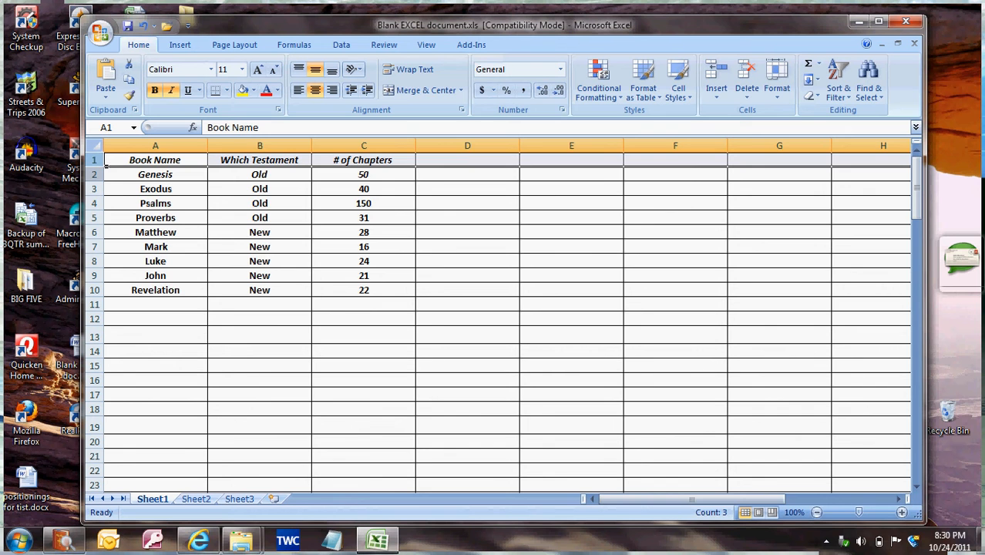
Remove the italic and bold formatting from the book entries in rows 2 through 10
{"action": "left_click_drag", "start_coordinate": [102, 168], "coordinate": [105, 296]}
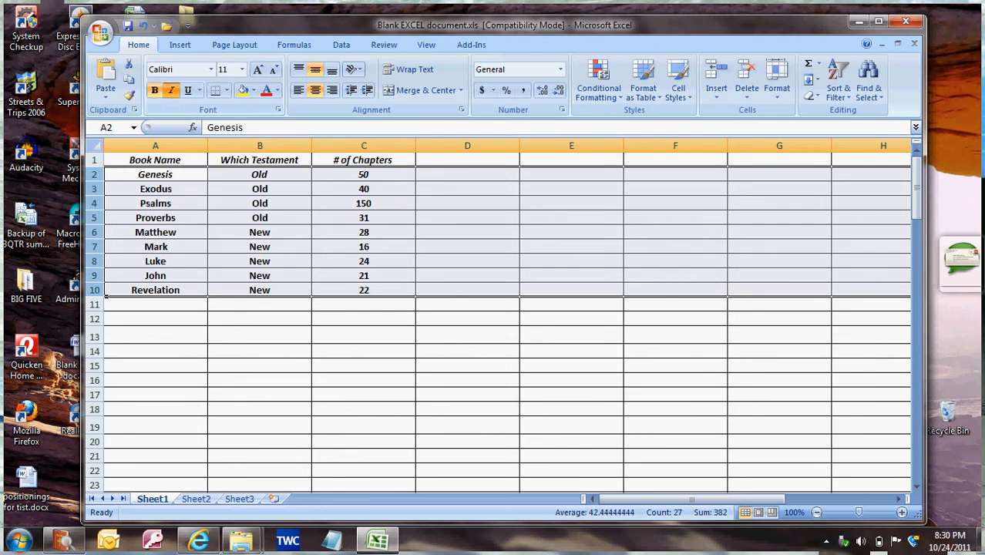
{"action": "left_click", "coordinate": [171, 90]}
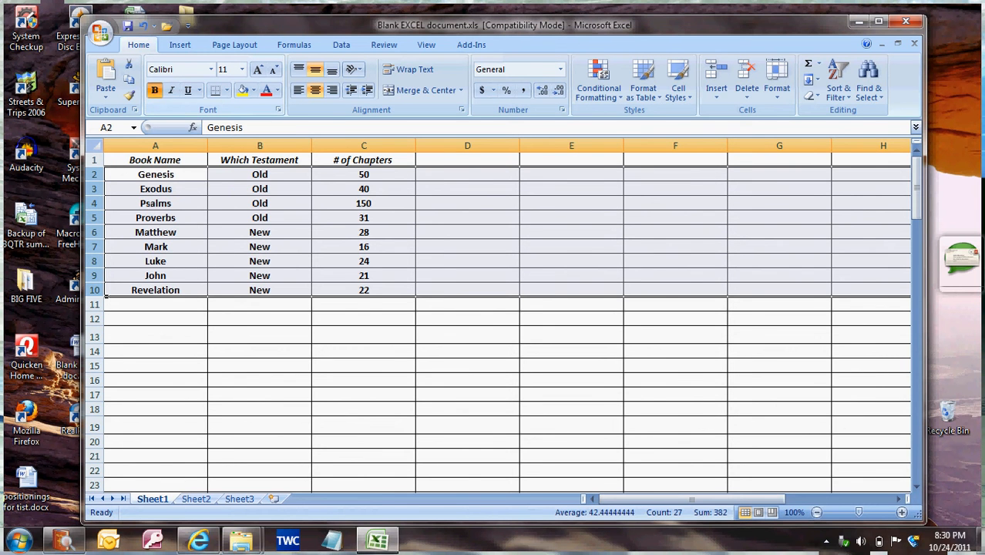
{"action": "left_click", "coordinate": [154, 90]}
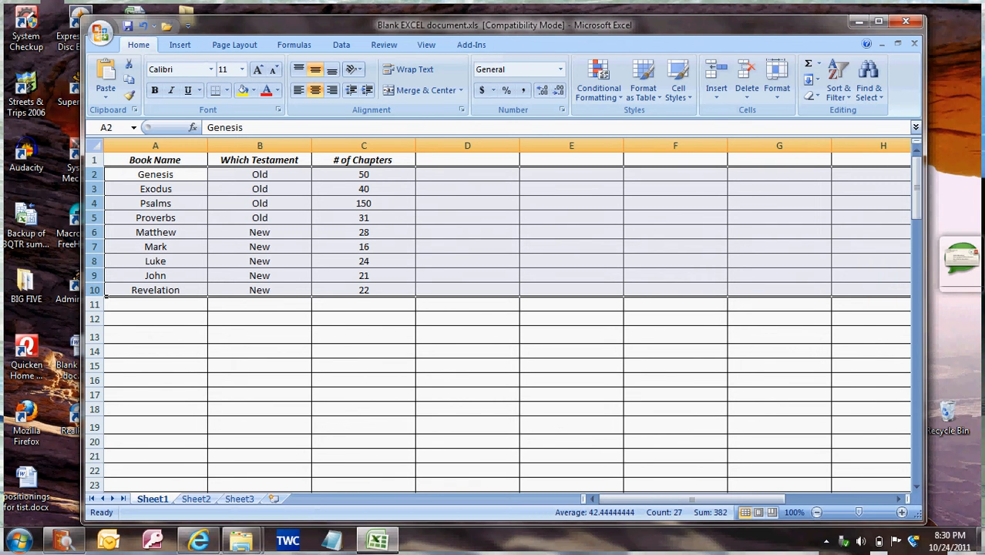
Fill the heading cells A1 through C1 with yellow
{"action": "left_click", "coordinate": [205, 163]}
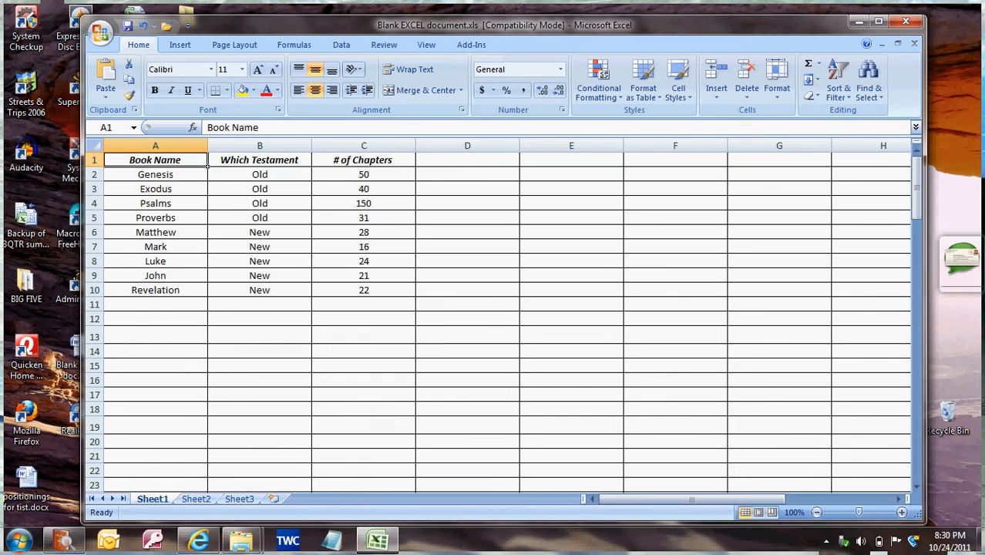
{"action": "left_click_drag", "start_coordinate": [206, 164], "coordinate": [415, 164]}
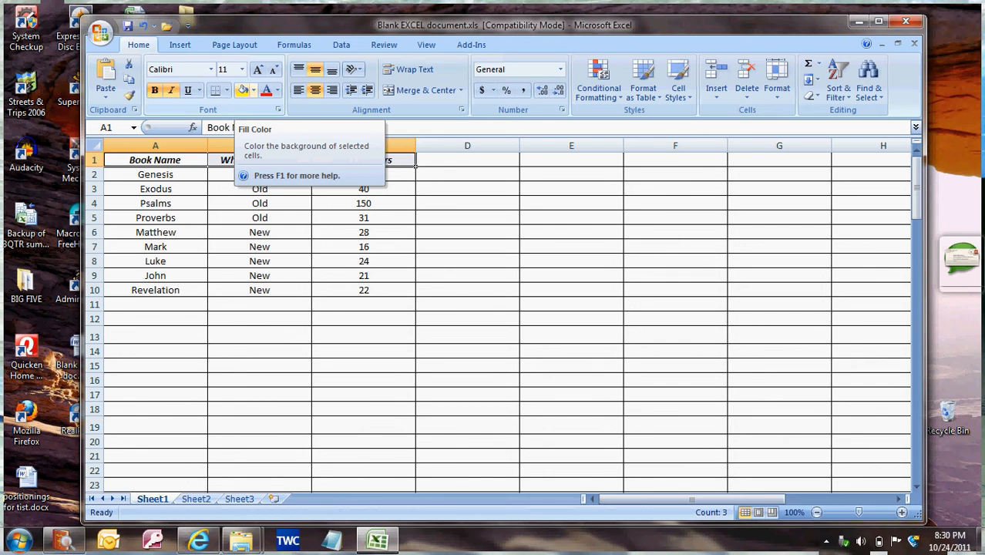
{"action": "left_click", "coordinate": [242, 90]}
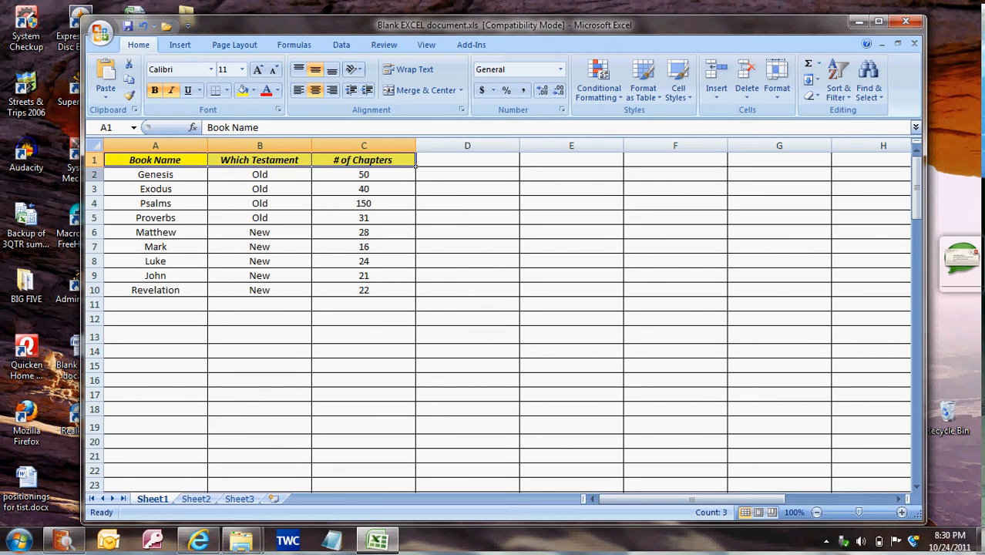
Sort rows 2 through 10 by the values in Column A, in A to Z order
{"action": "left_click", "coordinate": [94, 174]}
{"action": "left_click_drag", "start_coordinate": [94, 175], "coordinate": [106, 297]}
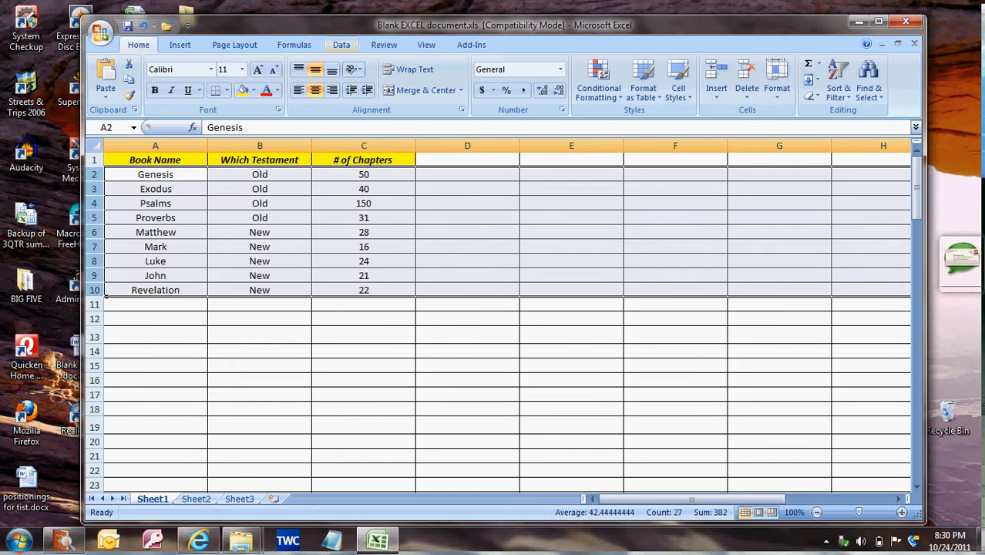
{"action": "left_click", "coordinate": [341, 45]}
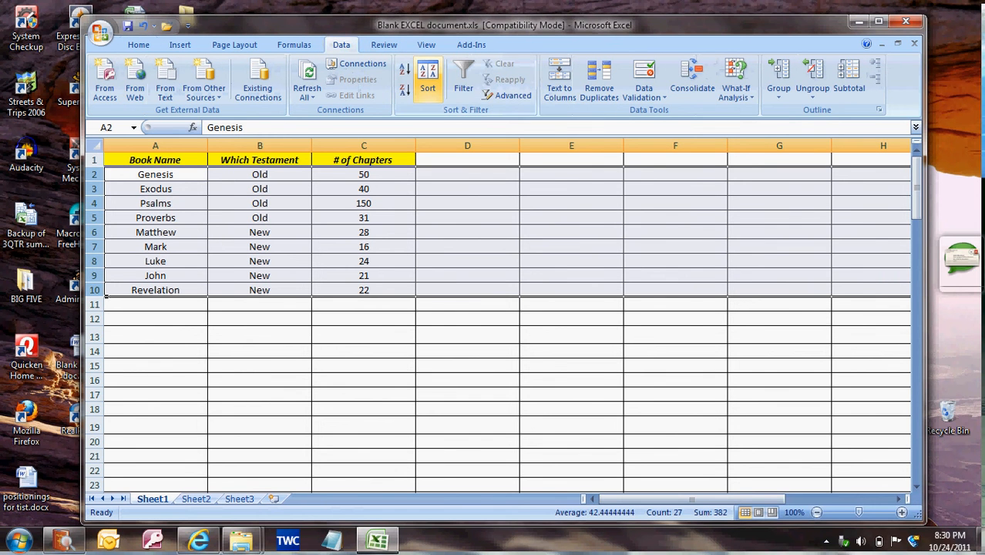
{"action": "left_click", "coordinate": [427, 77]}
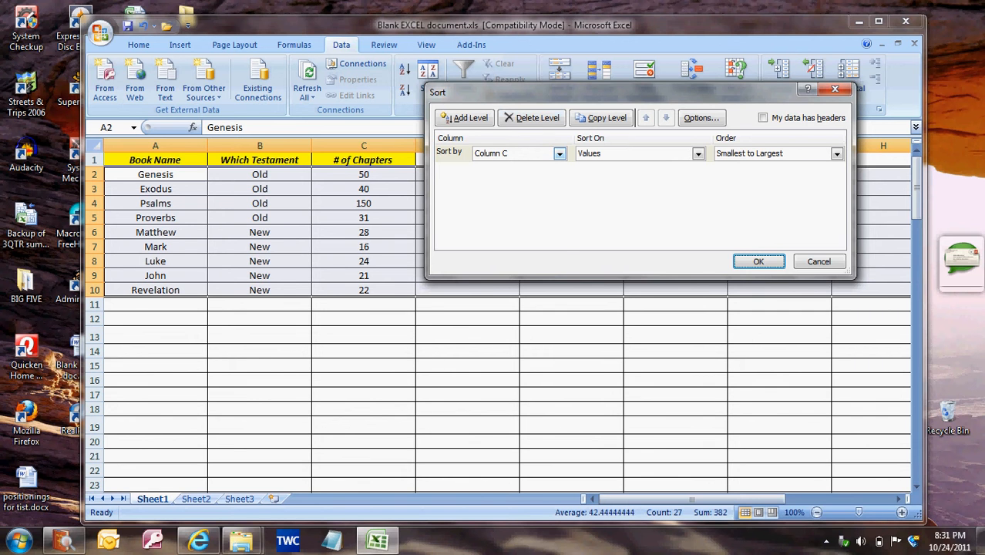
{"action": "left_click", "coordinate": [559, 154]}
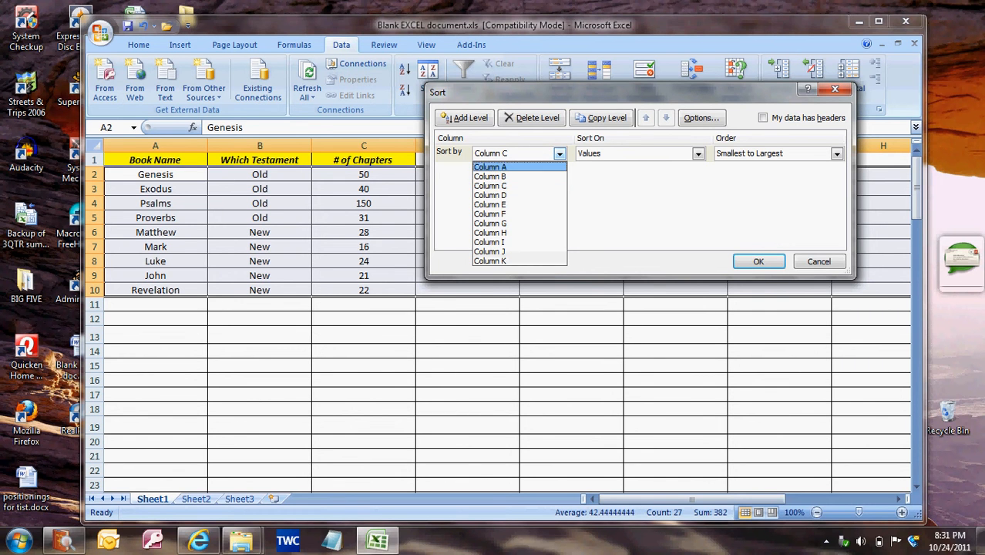
{"action": "left_click", "coordinate": [501, 167]}
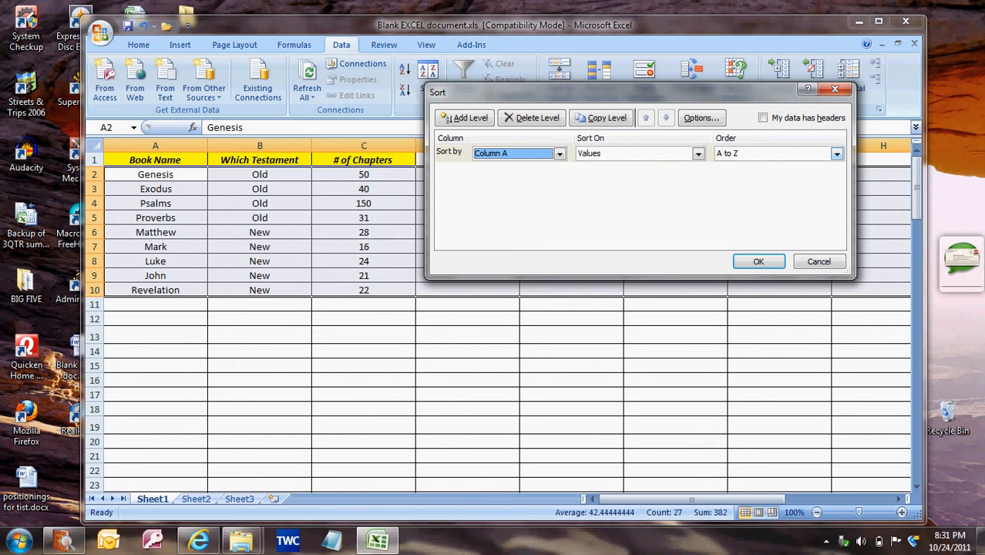
{"action": "left_click", "coordinate": [836, 153]}
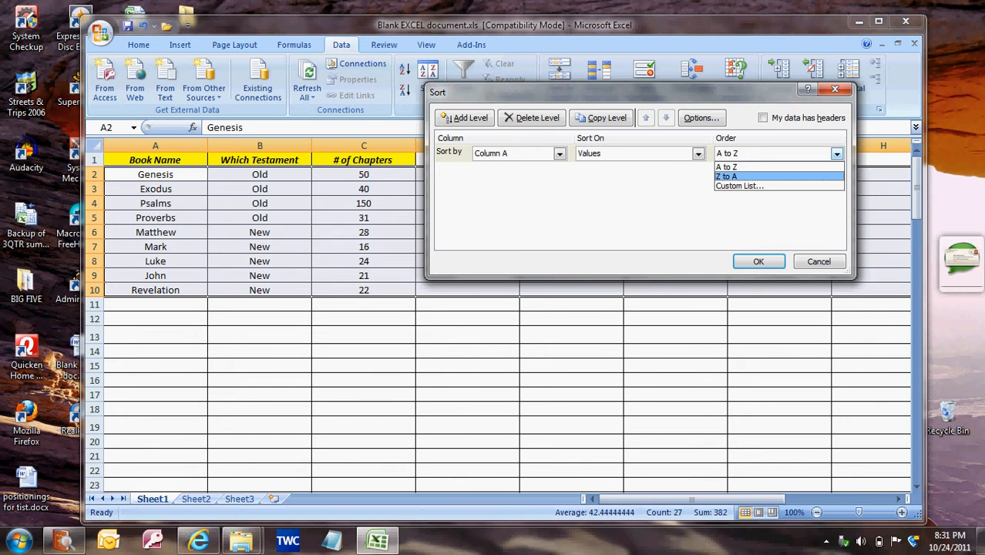
{"action": "left_click", "coordinate": [758, 261]}
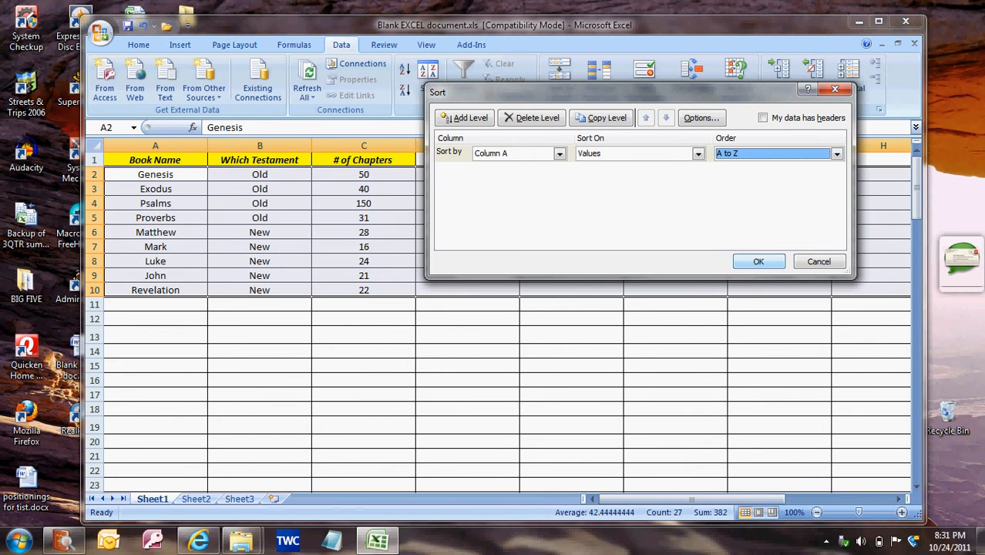
{"action": "left_click", "coordinate": [758, 261]}
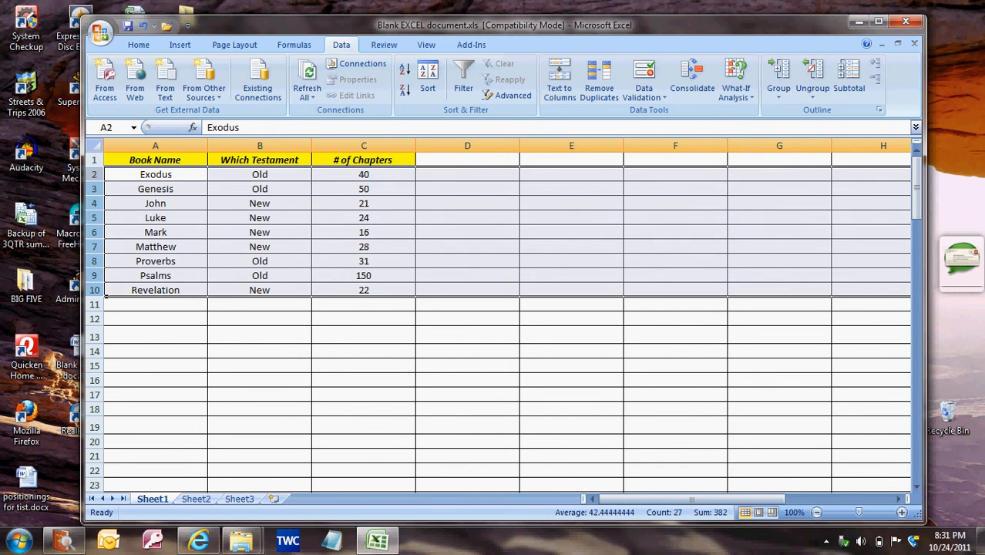
Sort rows 2 through 10 by the values in Column C, ordered Smallest to Largest
{"action": "left_click", "coordinate": [100, 175]}
{"action": "left_click_drag", "start_coordinate": [101, 175], "coordinate": [100, 298]}
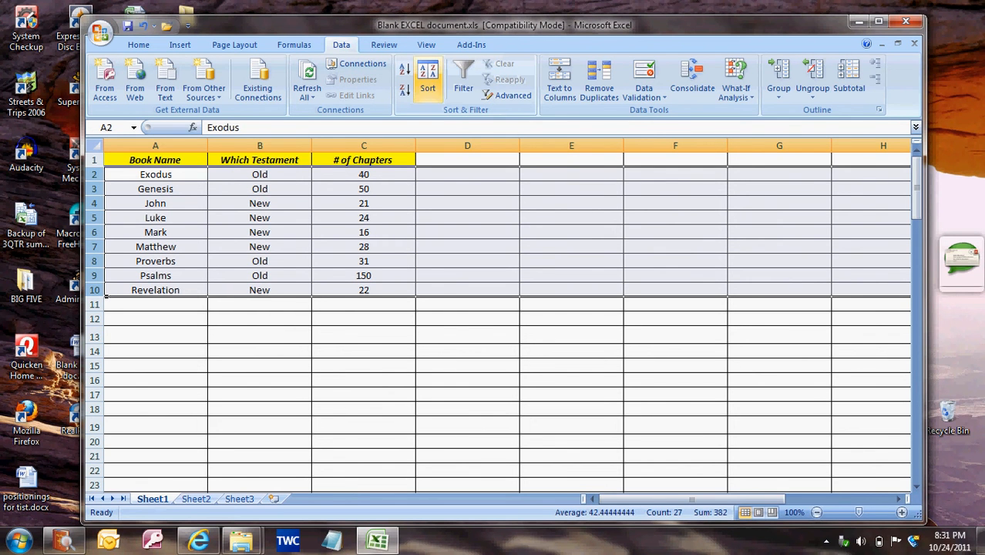
{"action": "left_click", "coordinate": [427, 80]}
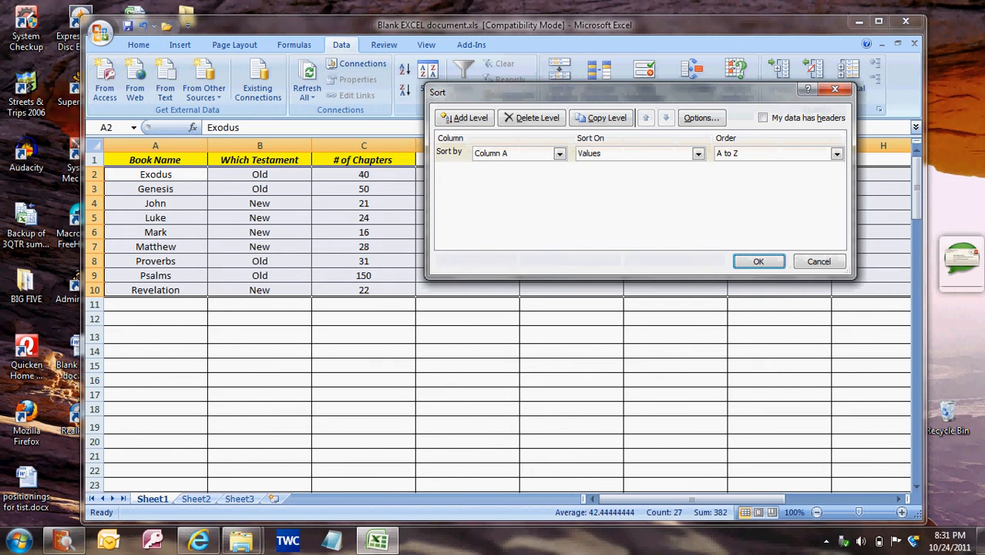
{"action": "left_click", "coordinate": [559, 154]}
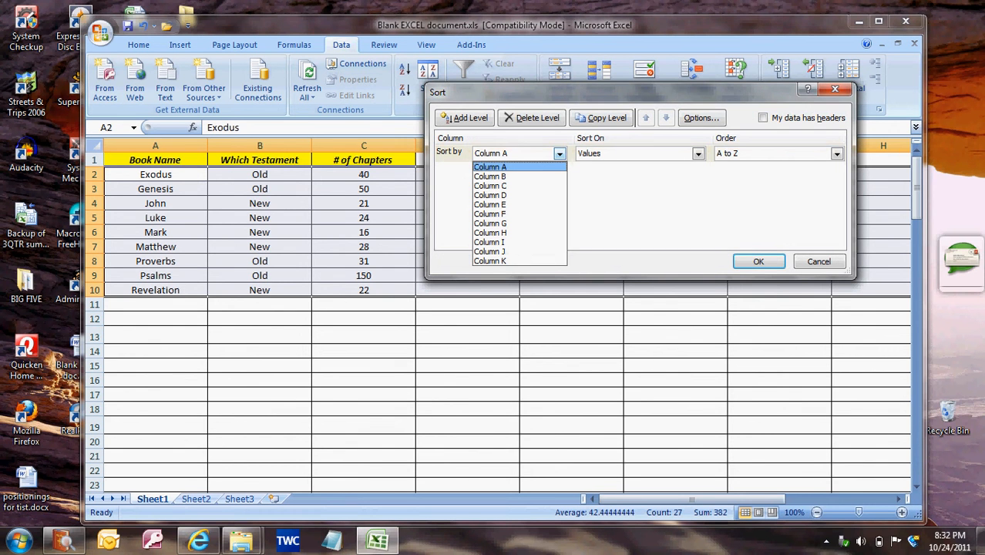
{"action": "left_click", "coordinate": [500, 185]}
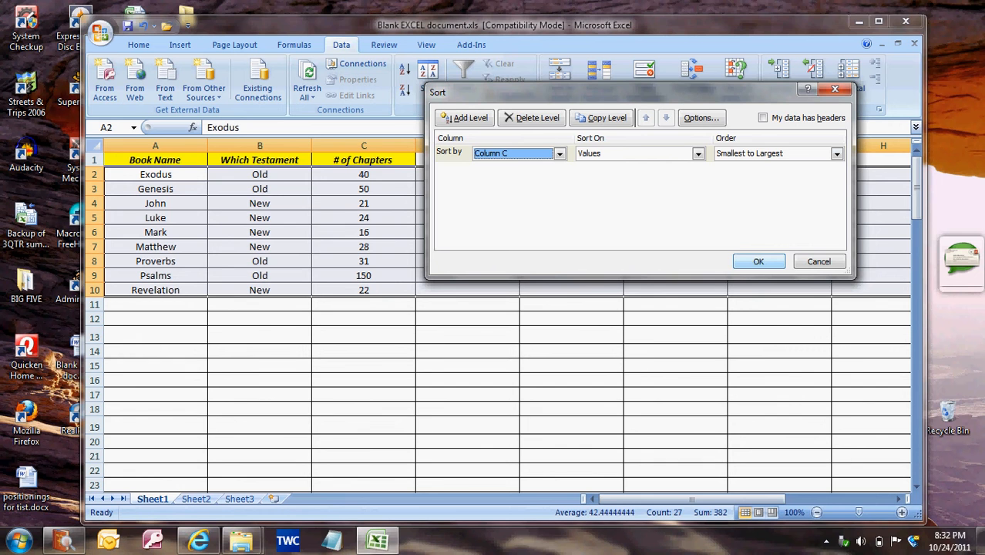
{"action": "key", "text": "Return"}
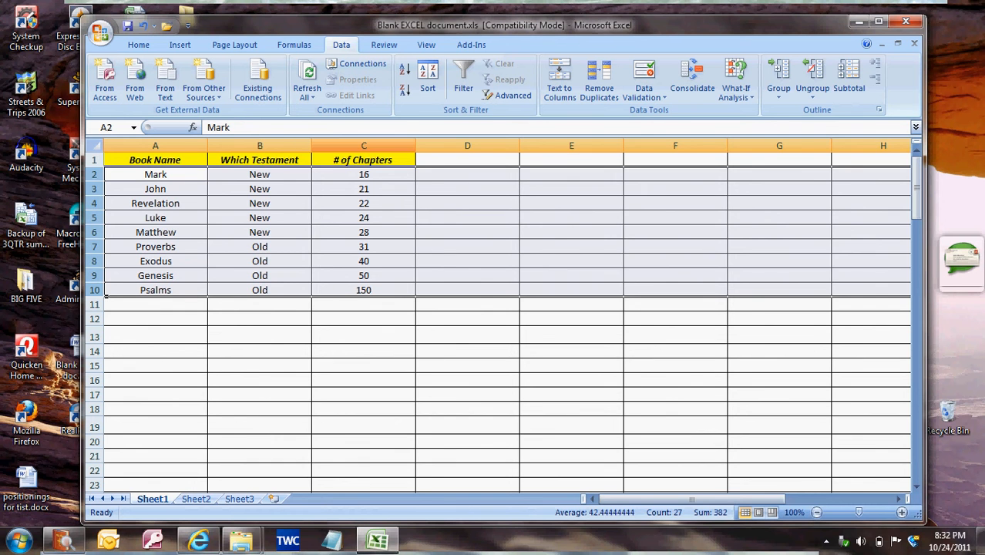
Move the # of Chapters column ahead of the Which Testament column by cutting it and inserting the cut cells at column B
{"action": "left_click", "coordinate": [364, 145]}
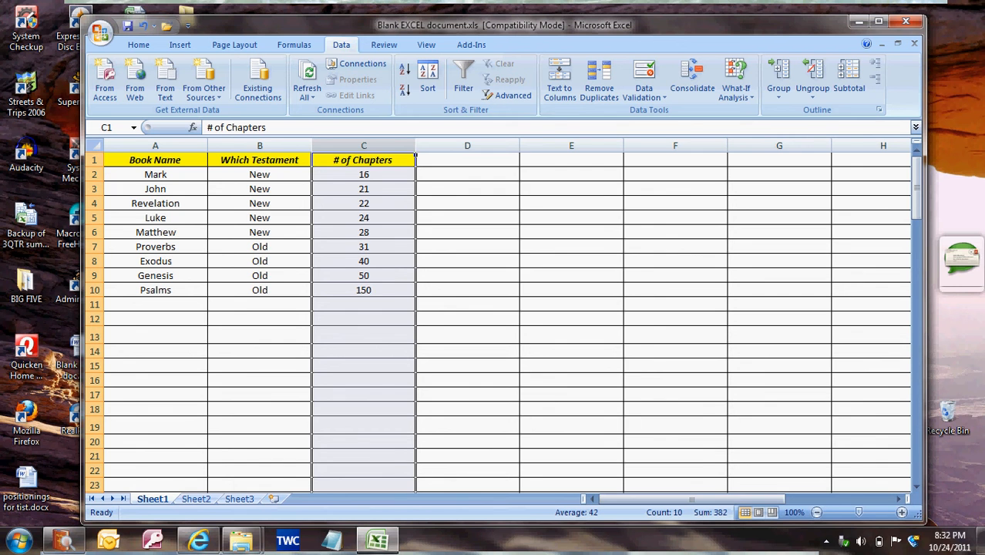
{"action": "right_click", "coordinate": [367, 148]}
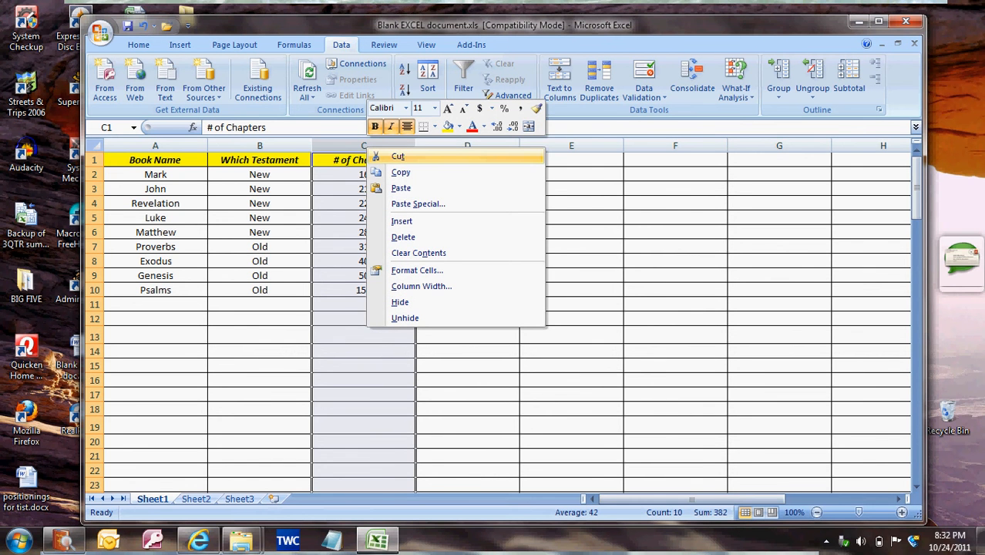
{"action": "left_click", "coordinate": [397, 157]}
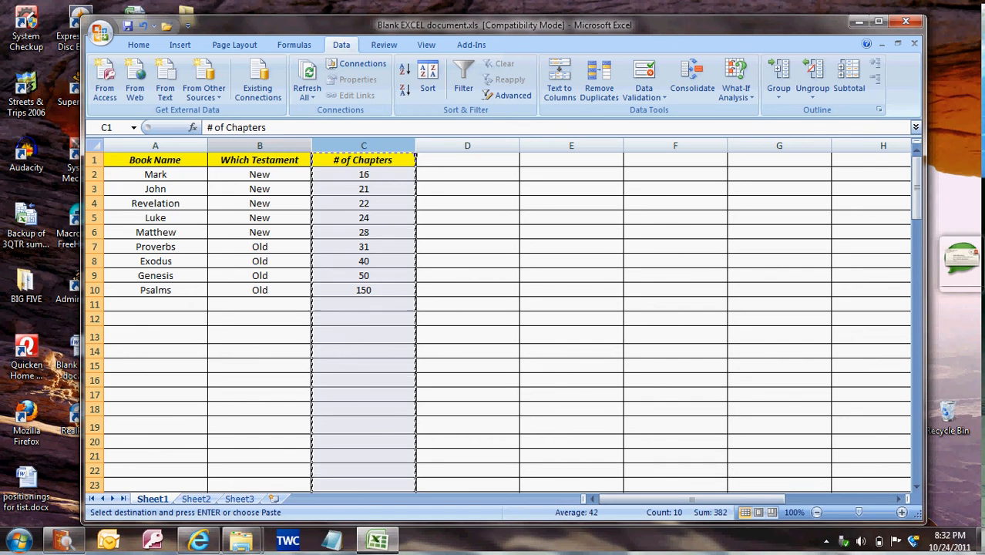
{"action": "left_click", "coordinate": [260, 146]}
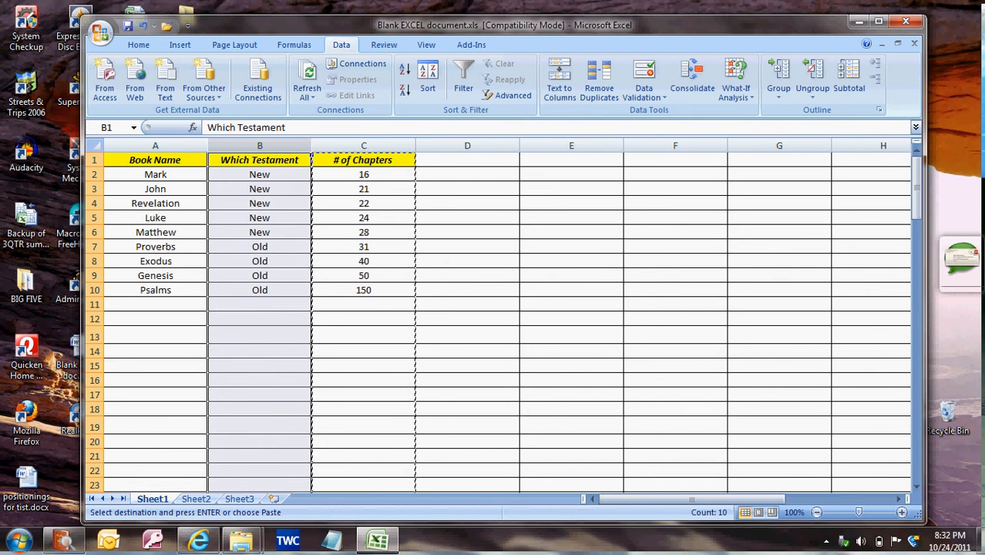
{"action": "right_click", "coordinate": [255, 150]}
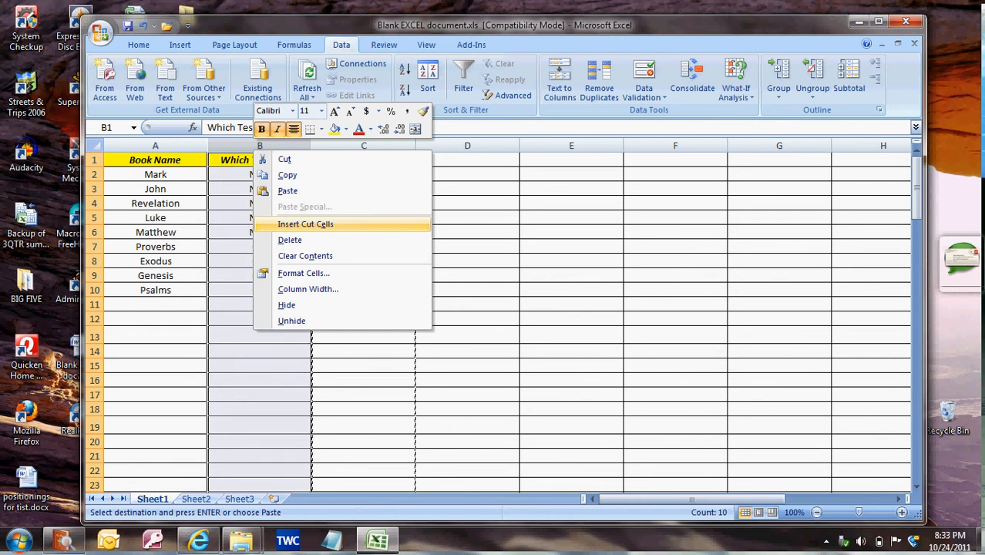
{"action": "left_click", "coordinate": [305, 223]}
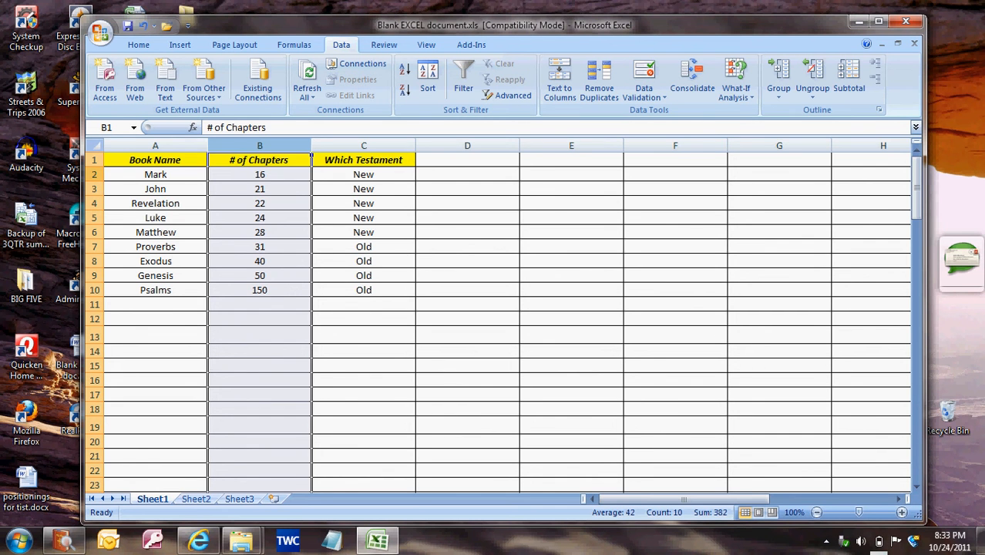
Sort rows 2 through 10 on two levels: Column C from Z to A, then Column A from A to Z
{"action": "left_click", "coordinate": [96, 174]}
{"action": "left_click_drag", "start_coordinate": [105, 177], "coordinate": [106, 296]}
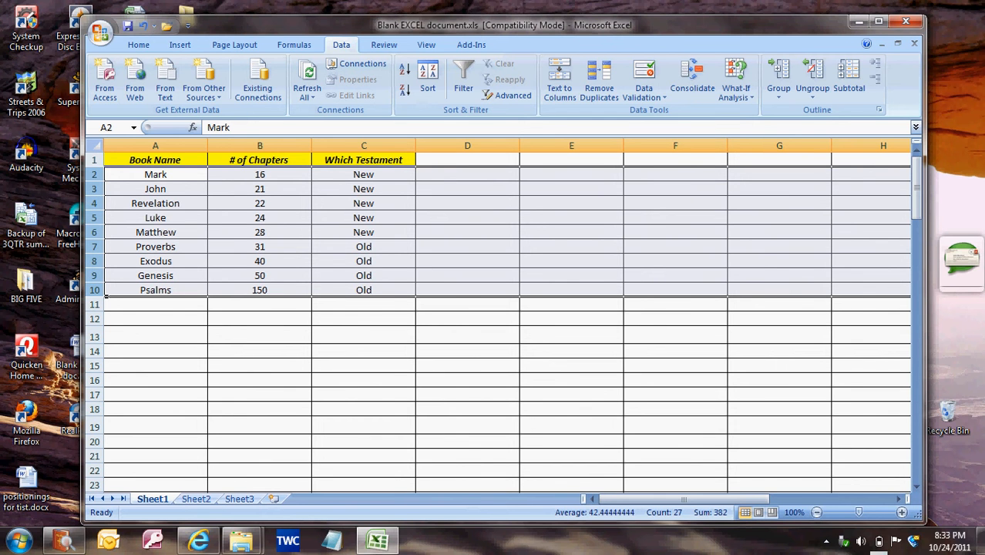
{"action": "left_click", "coordinate": [428, 78]}
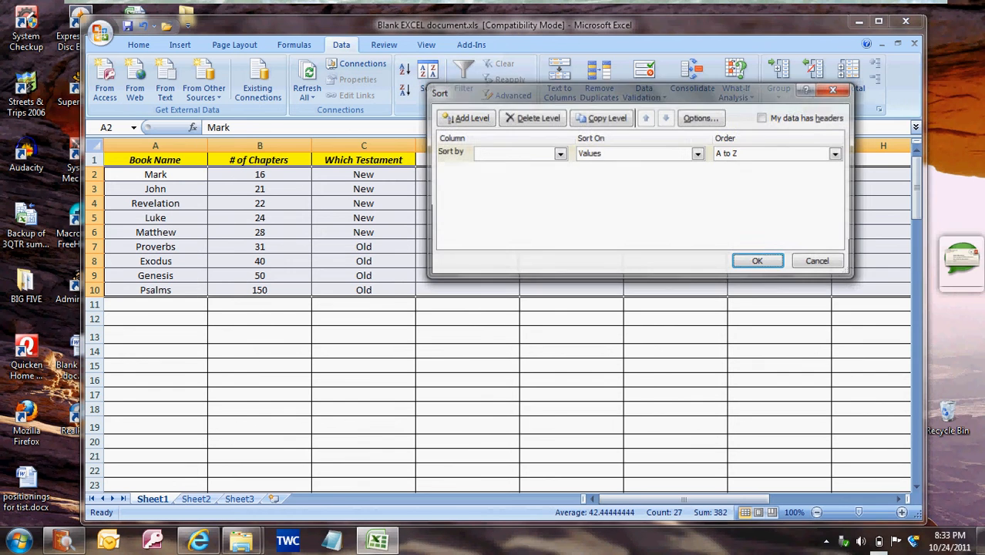
{"action": "left_click_drag", "start_coordinate": [640, 83], "coordinate": [640, 56]}
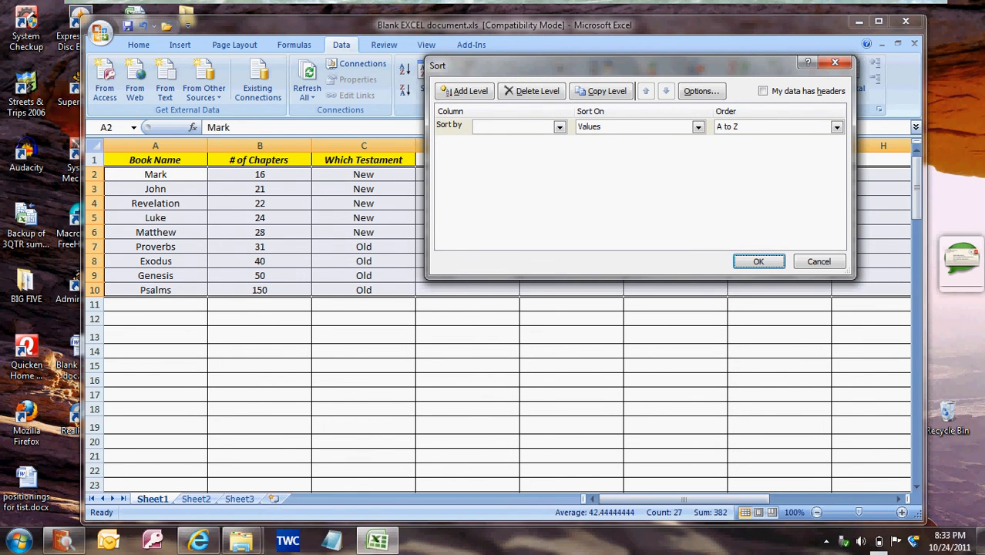
{"action": "left_click", "coordinate": [464, 91]}
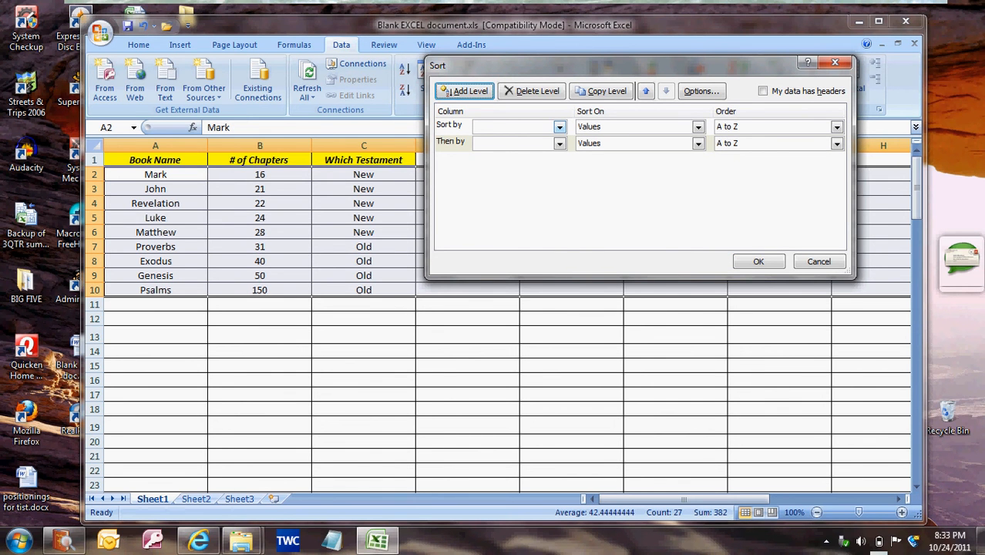
{"action": "left_click", "coordinate": [559, 127]}
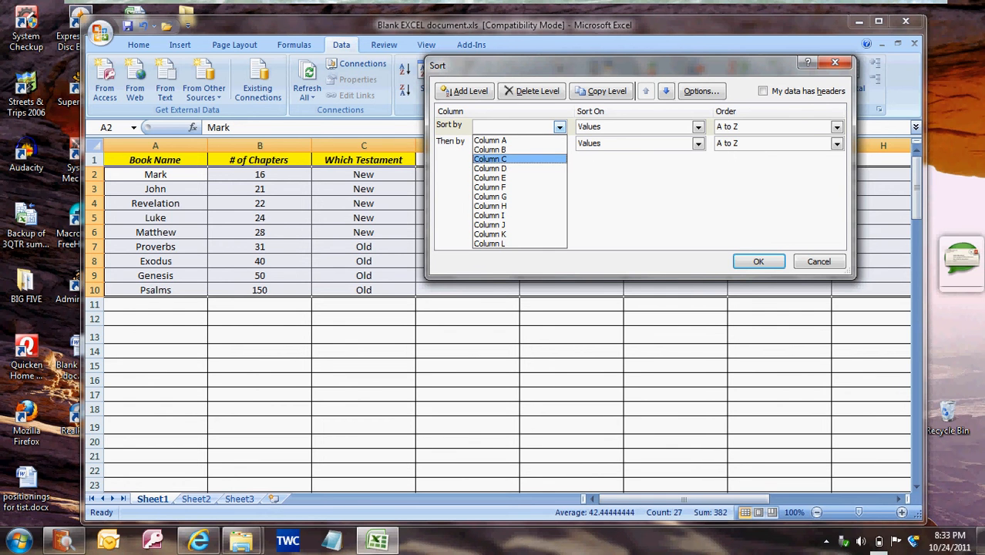
{"action": "key", "text": "Return"}
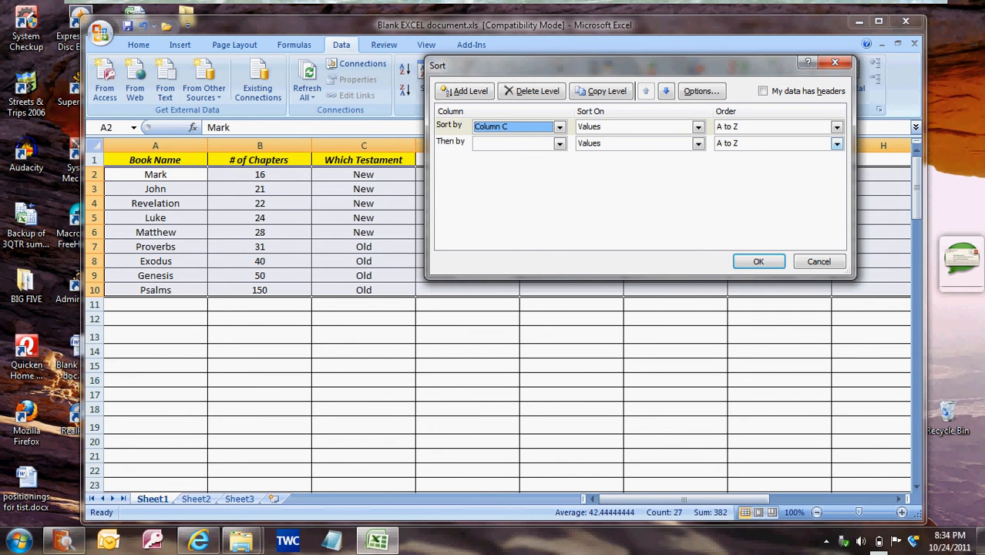
{"action": "left_click", "coordinate": [836, 127]}
{"action": "left_click", "coordinate": [779, 150]}
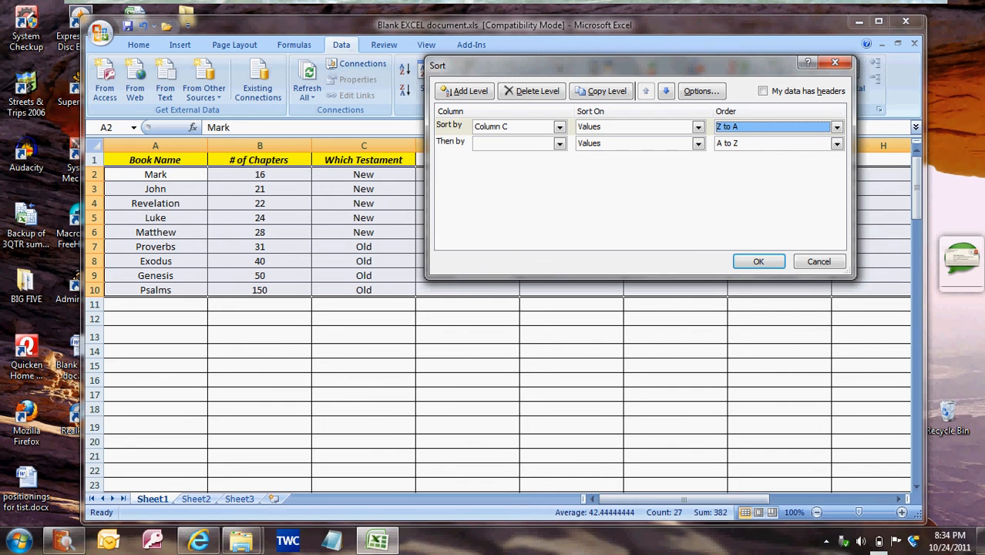
{"action": "left_click", "coordinate": [560, 144]}
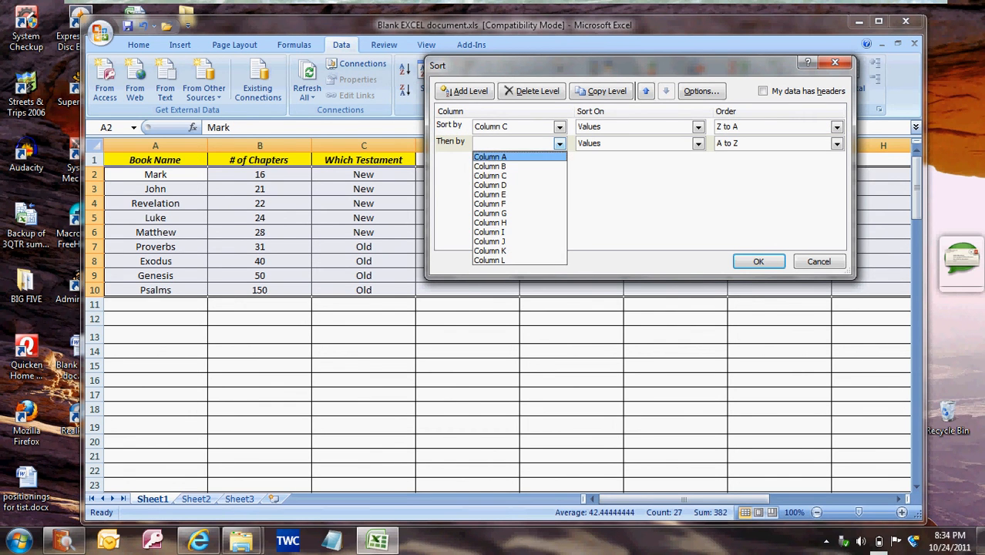
{"action": "left_click", "coordinate": [490, 157]}
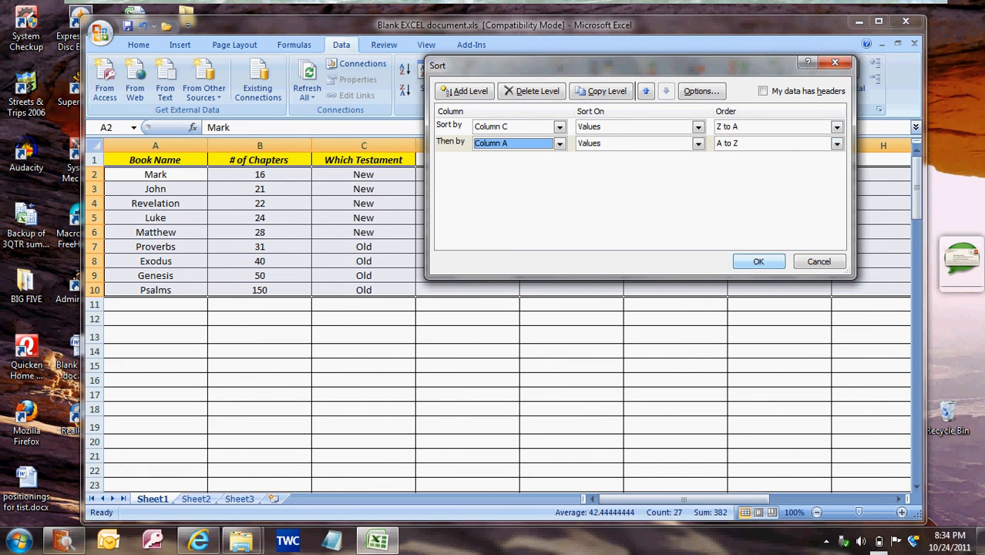
{"action": "key", "text": "Return"}
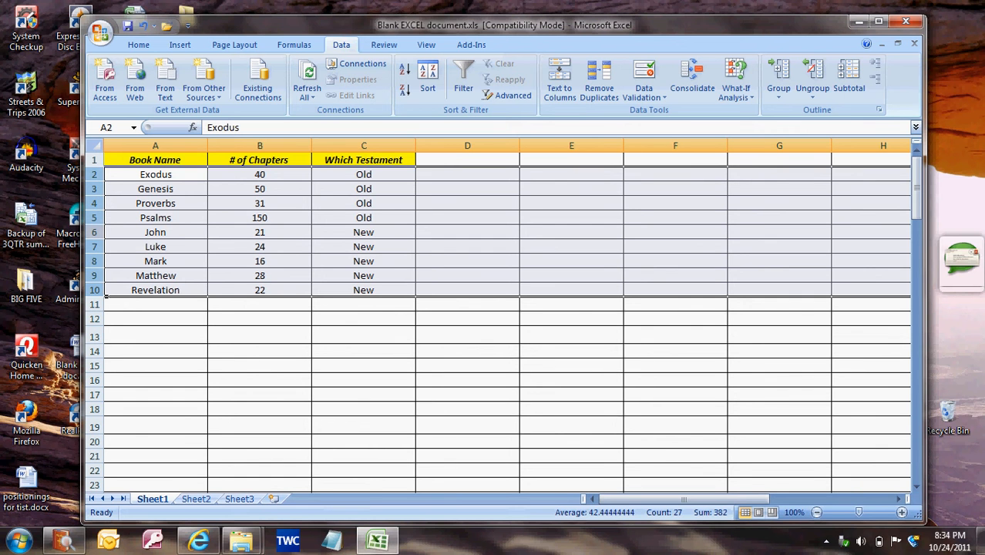
Insert a blank row above John to separate the Old Testament books from the New Testament books
{"action": "left_click", "coordinate": [106, 236]}
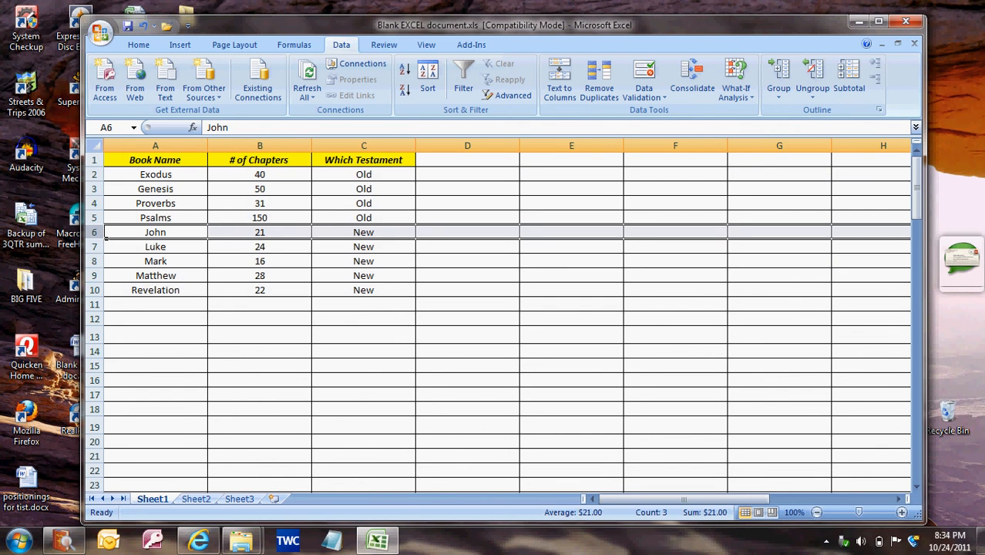
{"action": "right_click", "coordinate": [105, 239]}
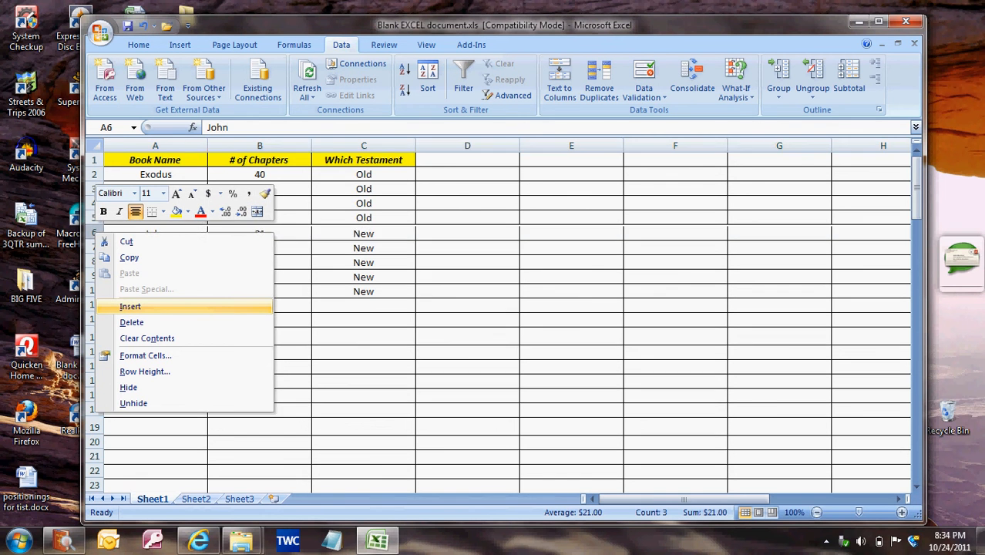
{"action": "left_click", "coordinate": [130, 306]}
{"action": "left_click", "coordinate": [260, 394]}
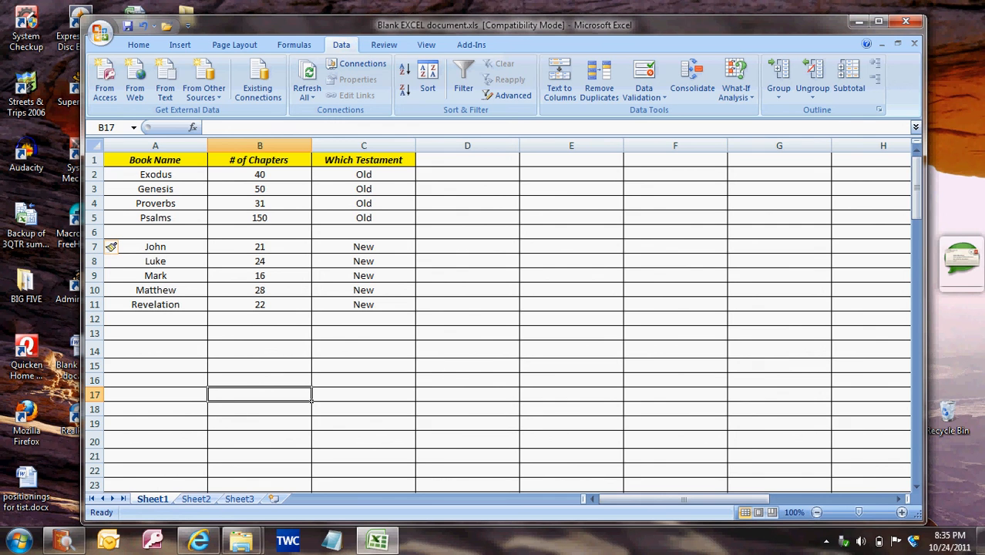
Enter the formula =sum(B2:B11) in cell B13 to total the number of chapters
{"action": "left_click", "coordinate": [259, 333]}
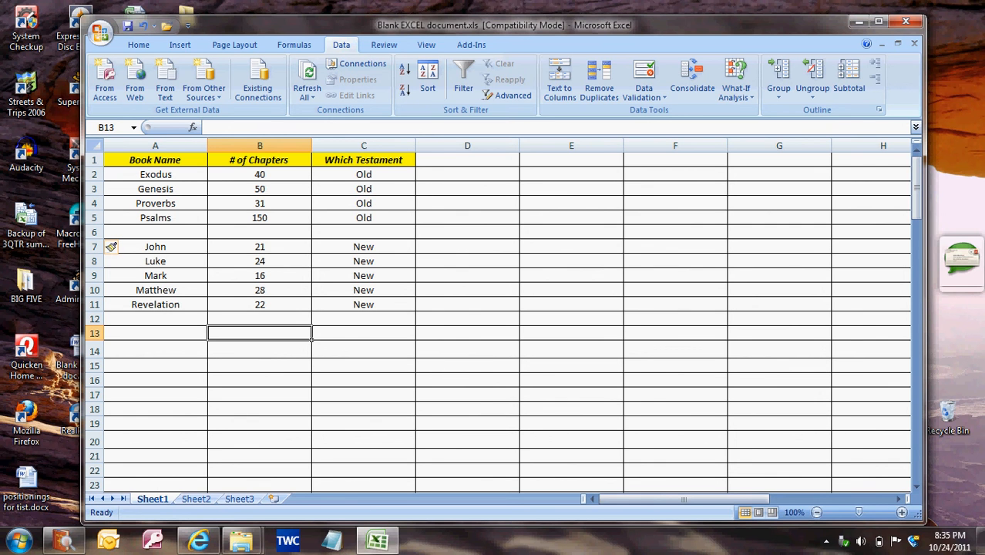
{"action": "type", "text": "="}
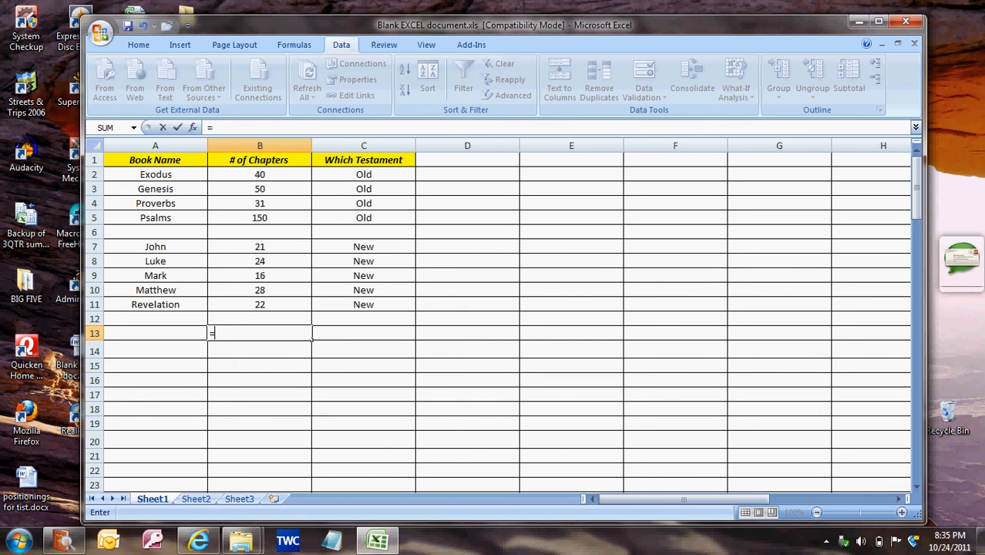
{"action": "type", "text": "sum"}
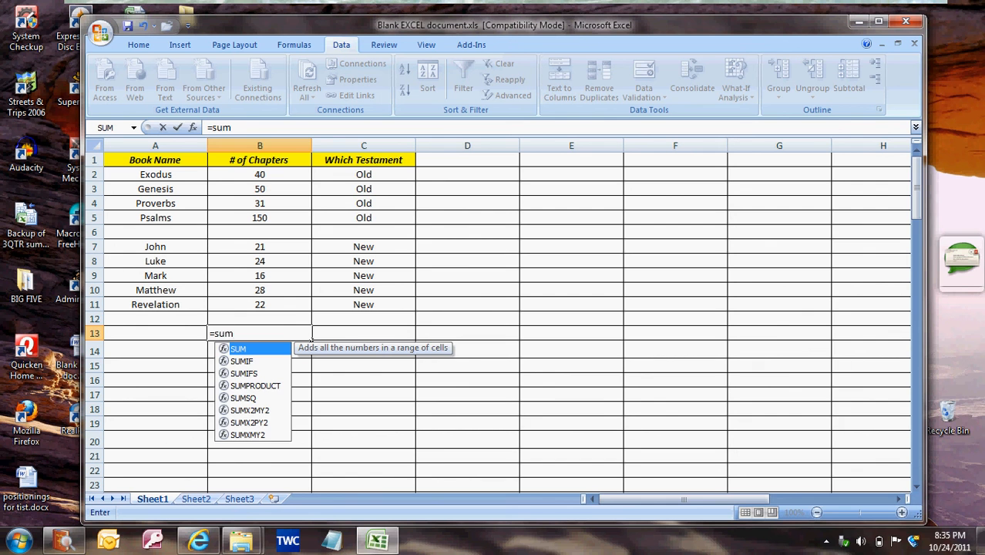
{"action": "type", "text": "("}
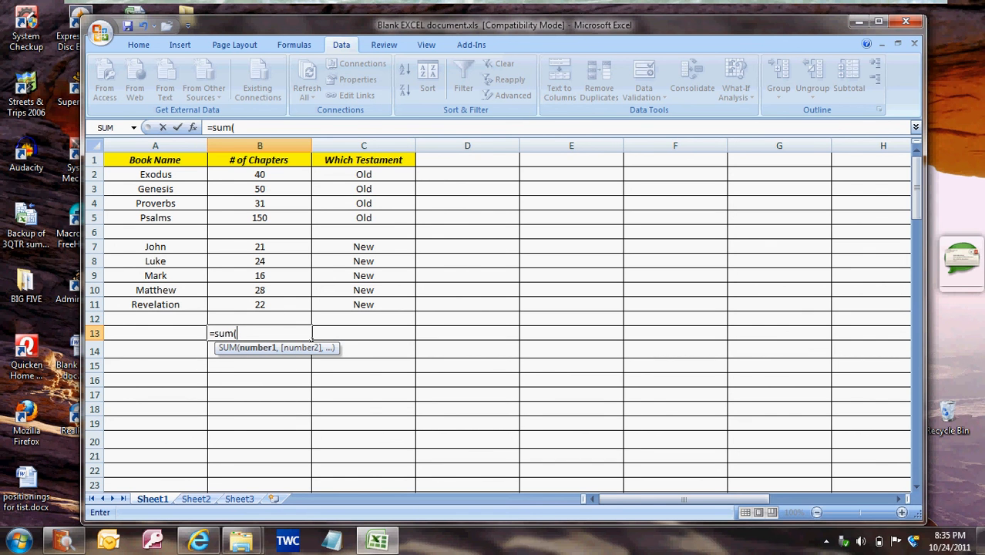
{"action": "left_click", "coordinate": [260, 175]}
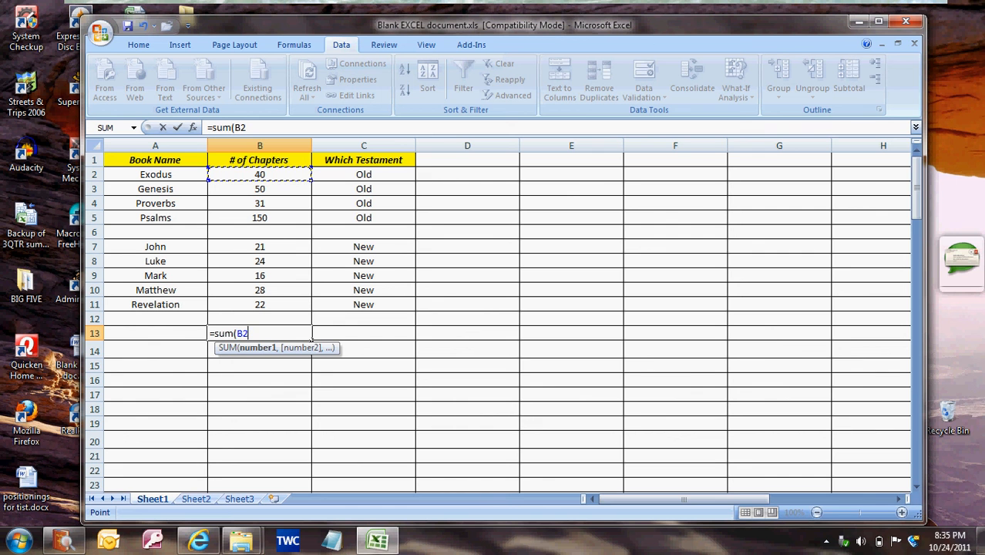
{"action": "left_click_drag", "start_coordinate": [260, 175], "coordinate": [311, 310]}
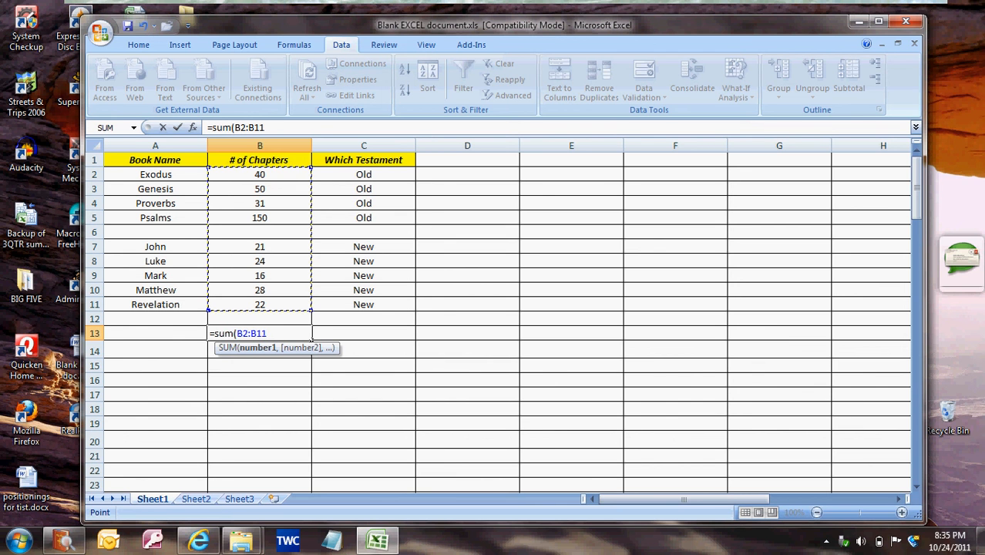
{"action": "type", "text": ")"}
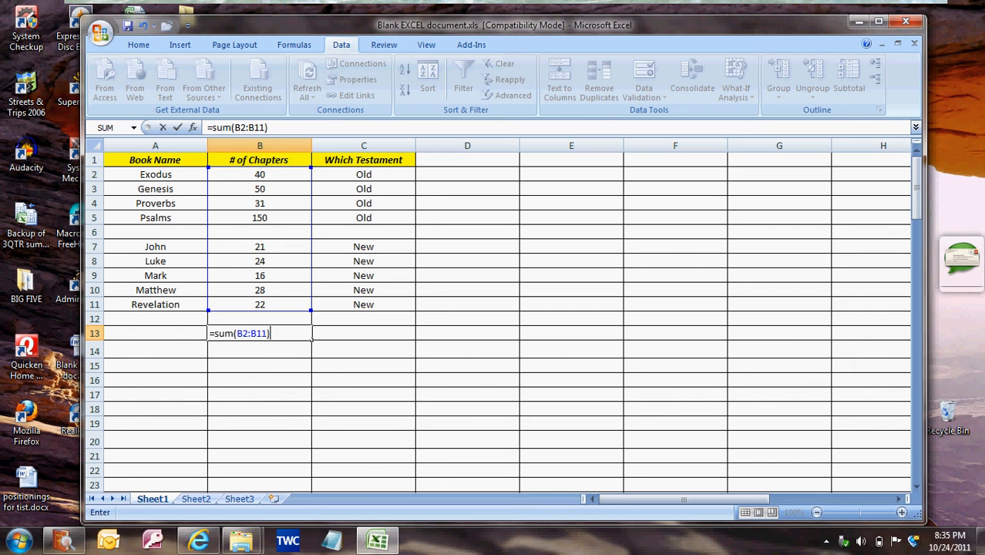
{"action": "key", "text": "Return"}
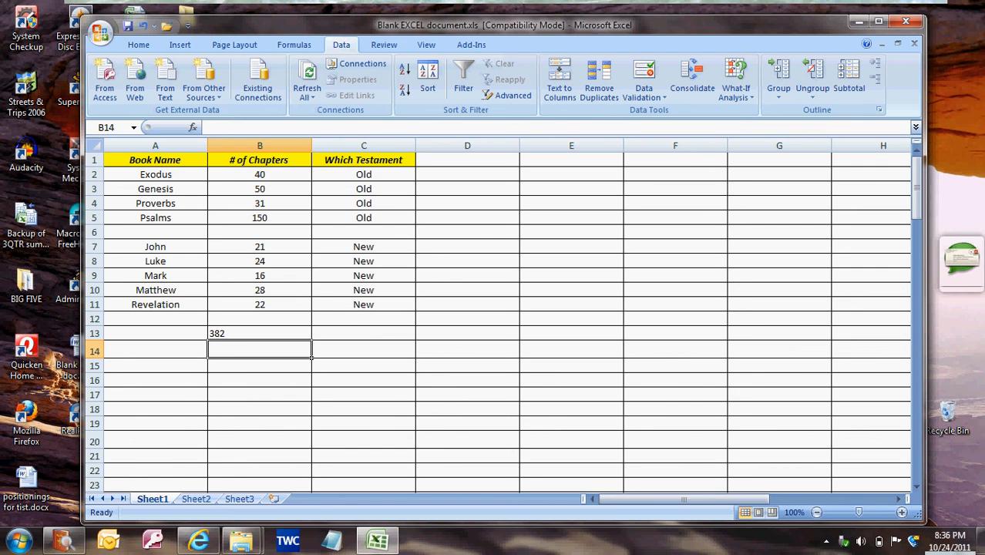
Center the chapter total in cell B13
{"action": "left_click", "coordinate": [260, 333]}
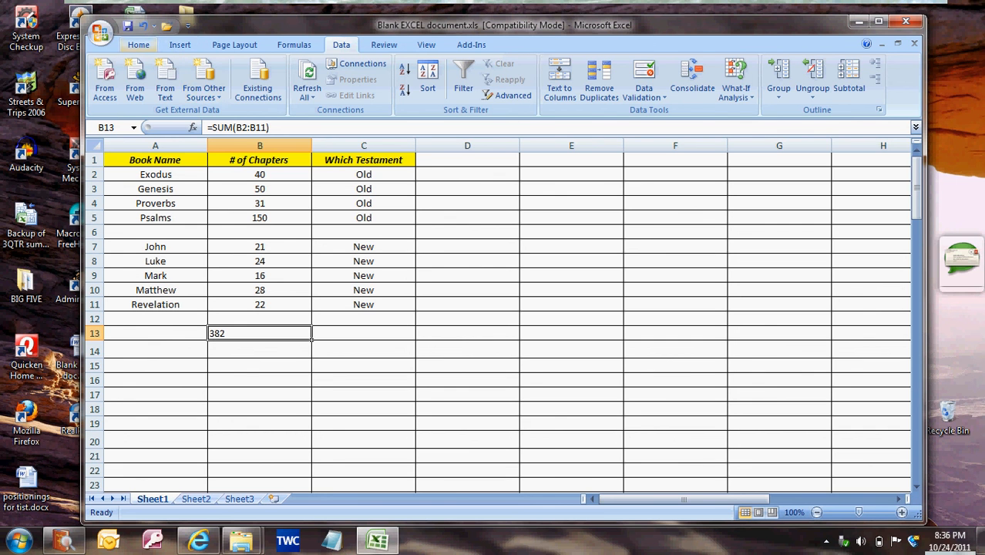
{"action": "left_click", "coordinate": [139, 45]}
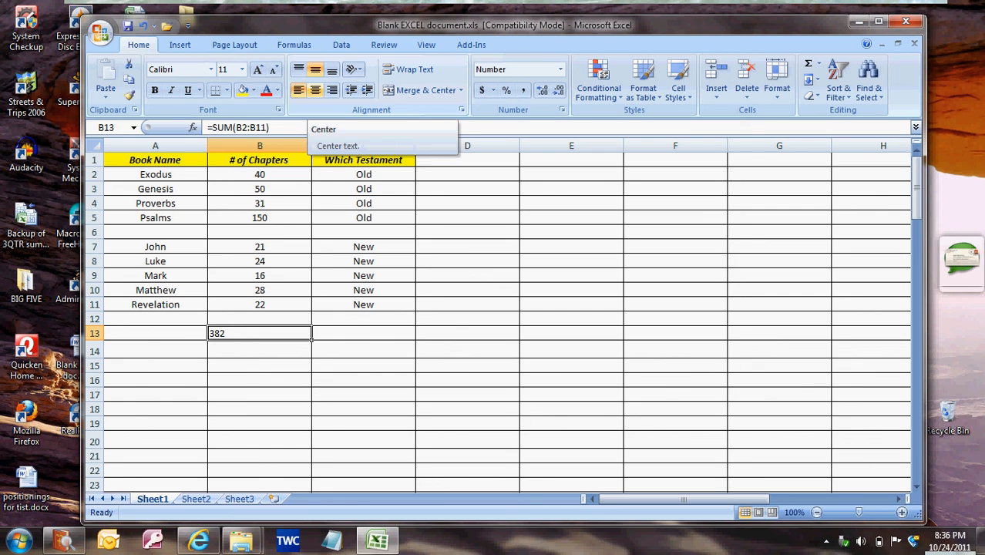
{"action": "left_click", "coordinate": [315, 90]}
{"action": "left_click", "coordinate": [363, 380]}
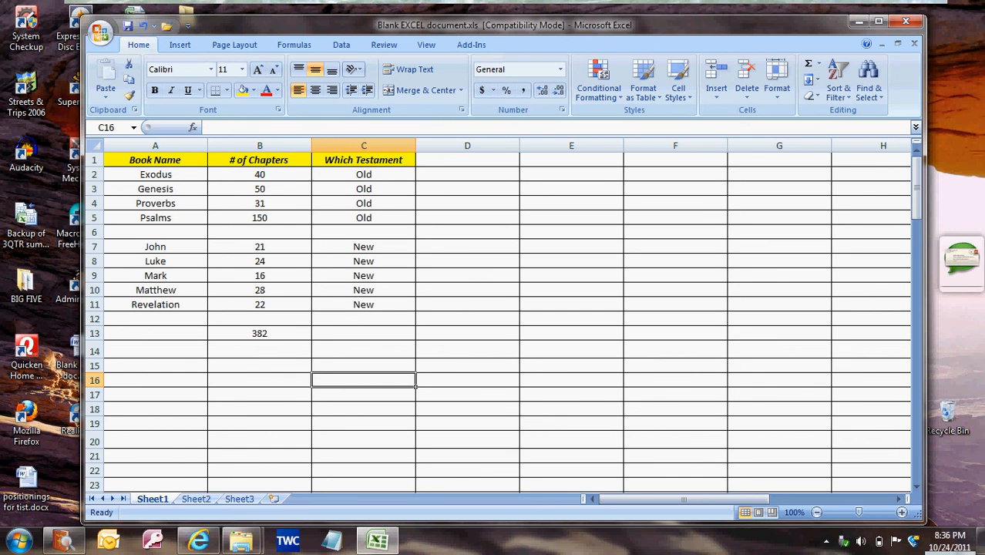
Enter the label "Total # of Chapters" in cell A13 and align it to the right
{"action": "left_click", "coordinate": [155, 334]}
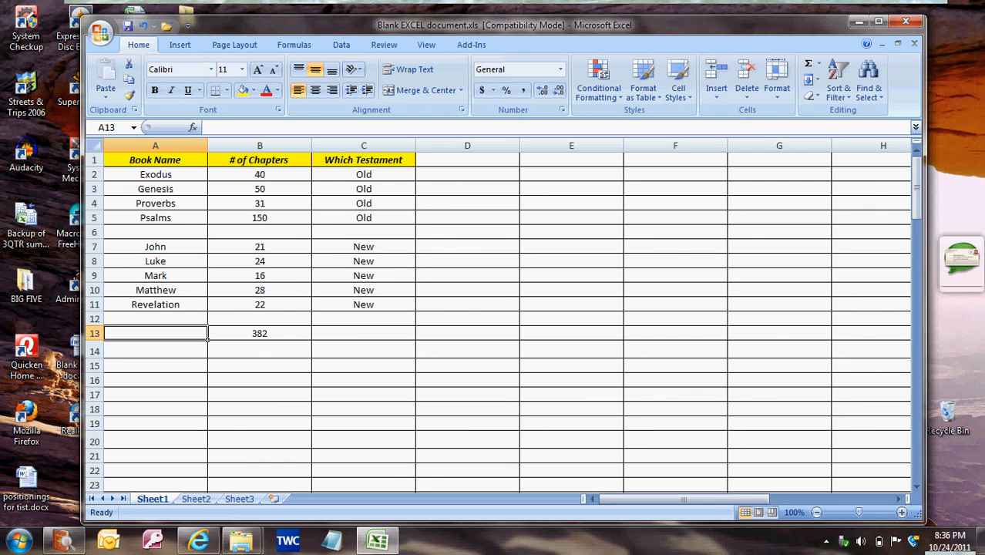
{"action": "type", "text": "T"}
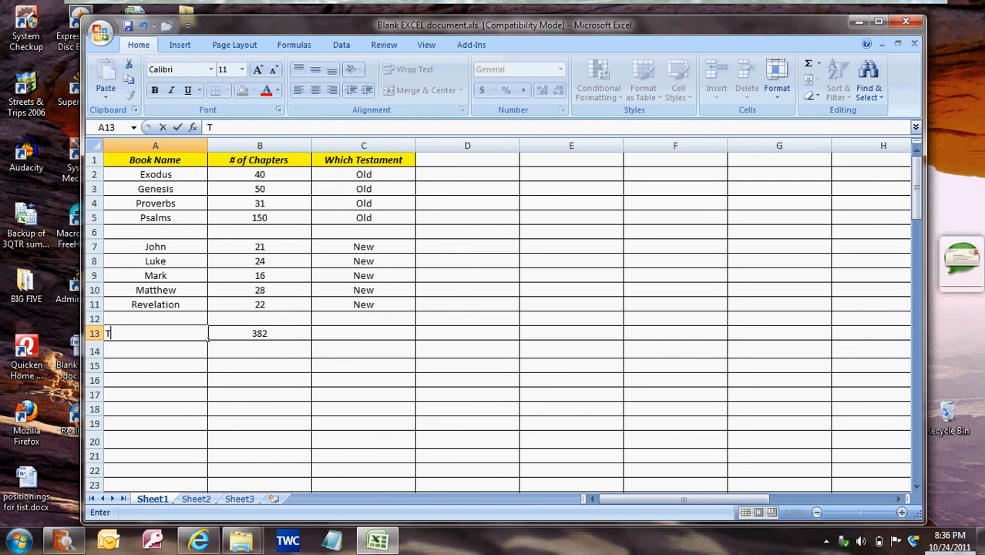
{"action": "type", "text": "otal # of Chapters"}
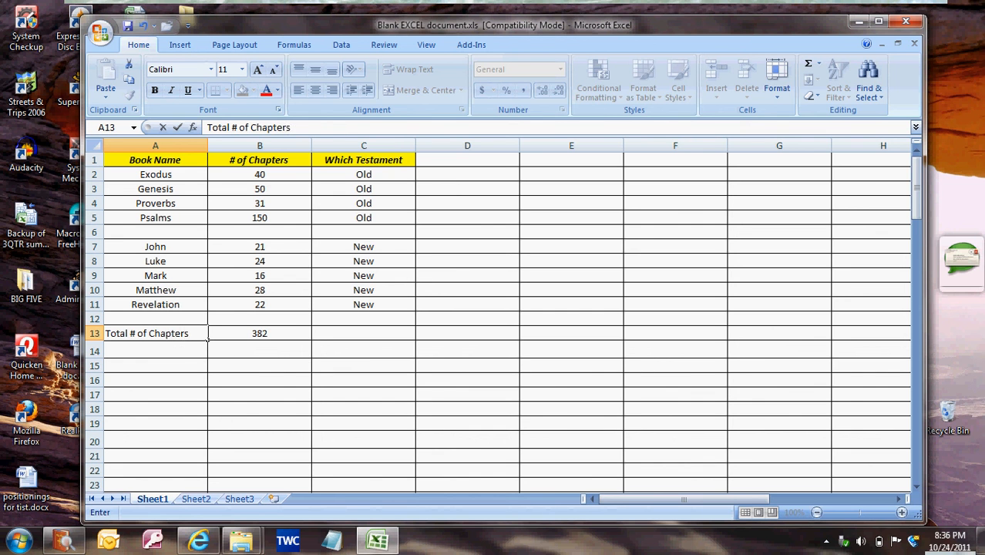
{"action": "key", "text": "Return"}
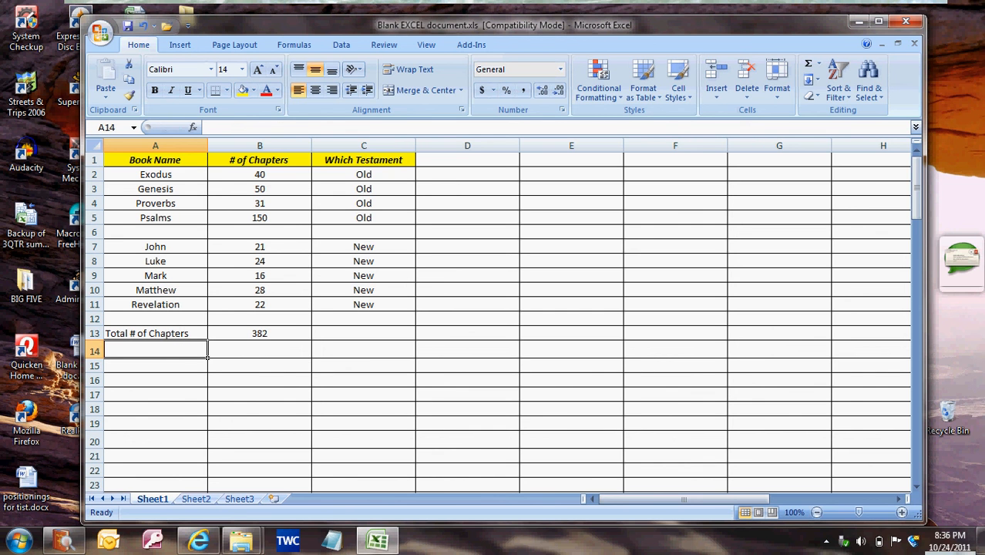
{"action": "left_click", "coordinate": [155, 333]}
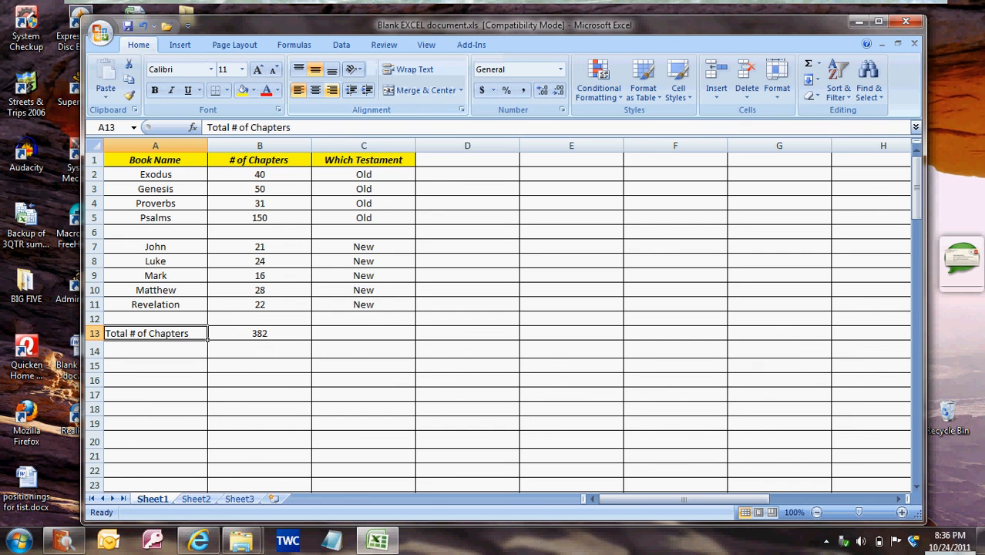
{"action": "left_click", "coordinate": [331, 90]}
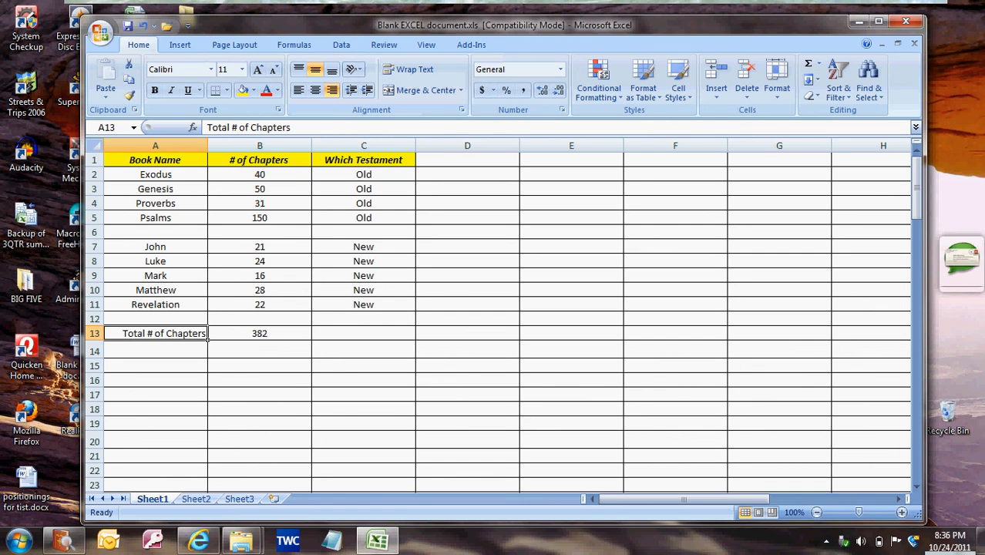
Make the whole total row, row 13, bold
{"action": "left_click", "coordinate": [96, 333]}
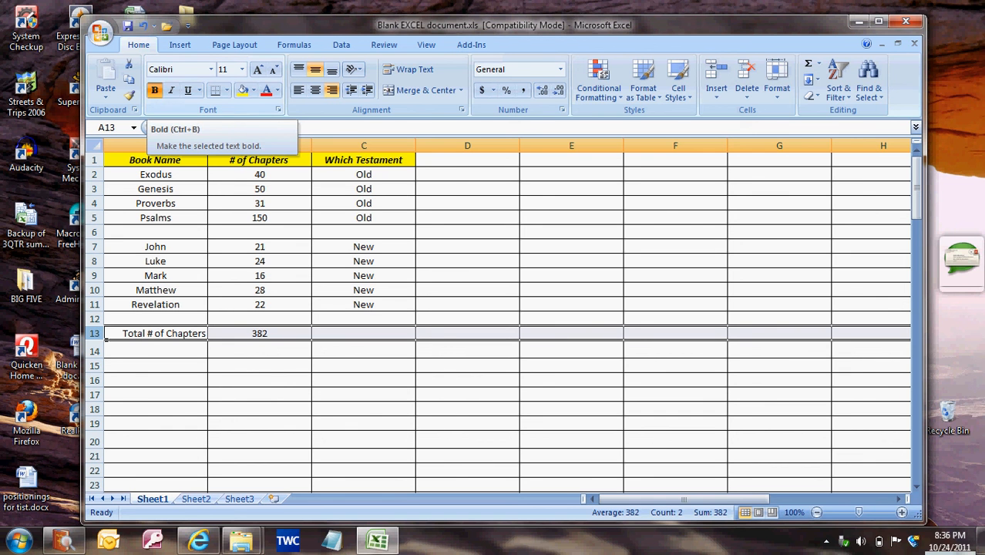
{"action": "left_click", "coordinate": [155, 91]}
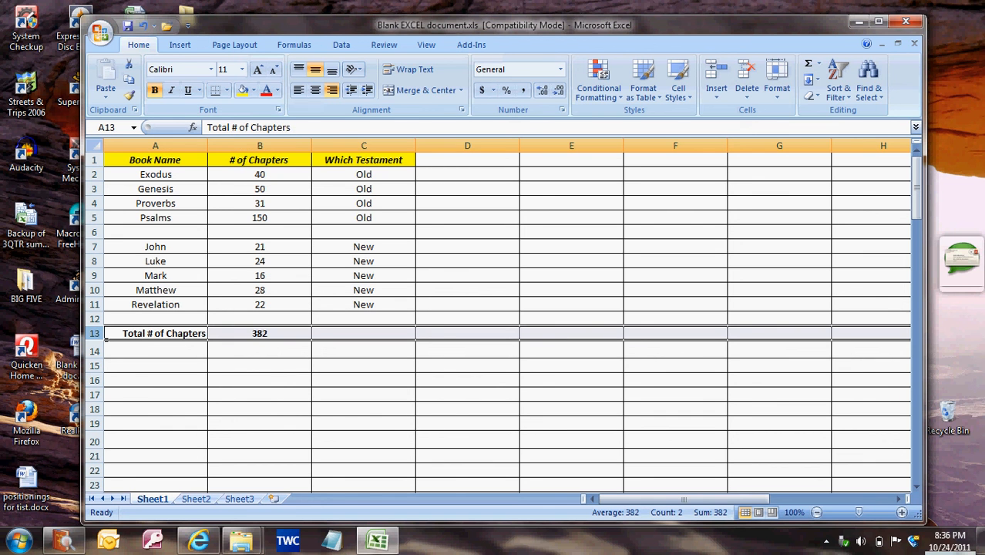
{"action": "left_click", "coordinate": [260, 395]}
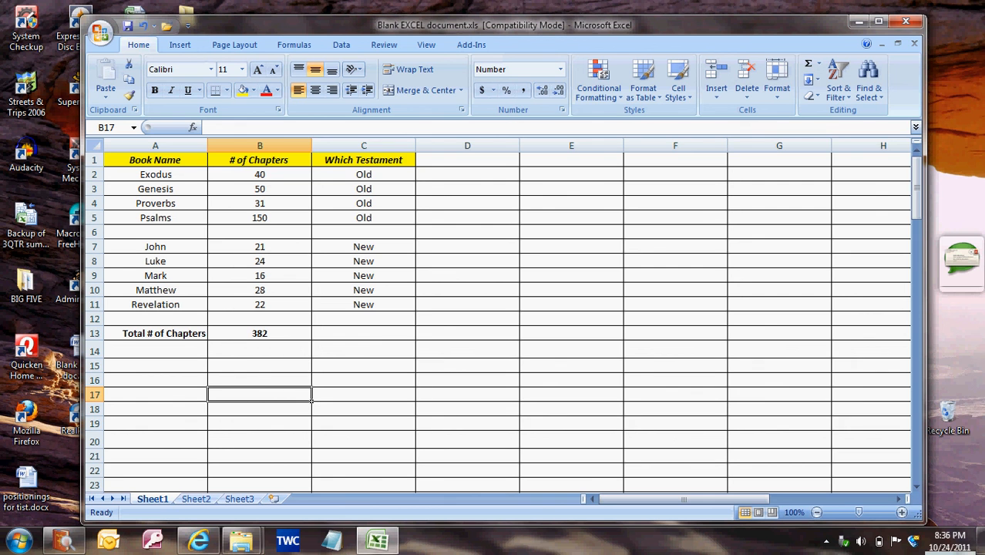